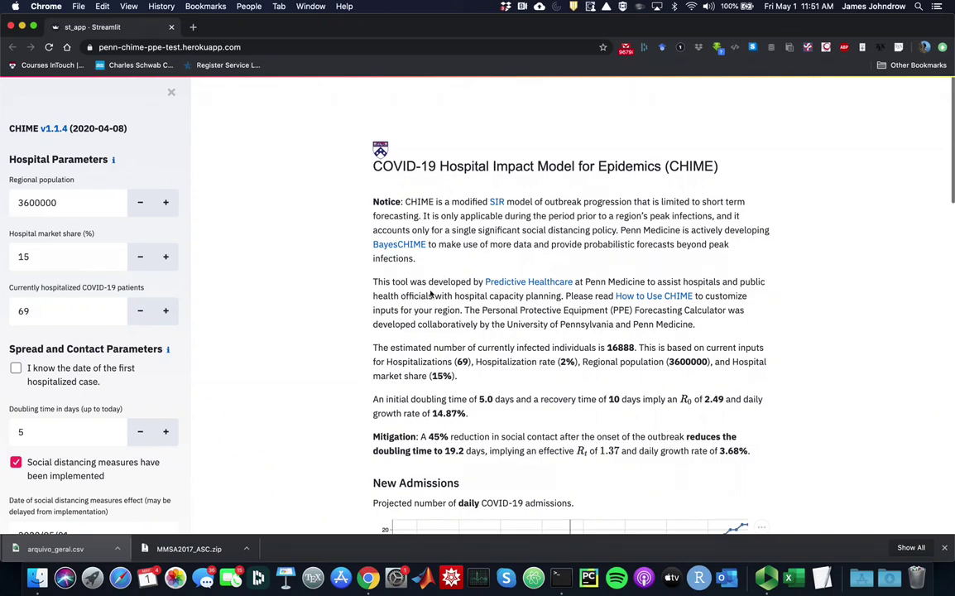
# Step: Download the PPE Forecasting Calculator to Downloads as PPE_Calculator_for_COVID-19.xlsx, replacing the existing file
pyautogui.scroll(-10, 593, 332)
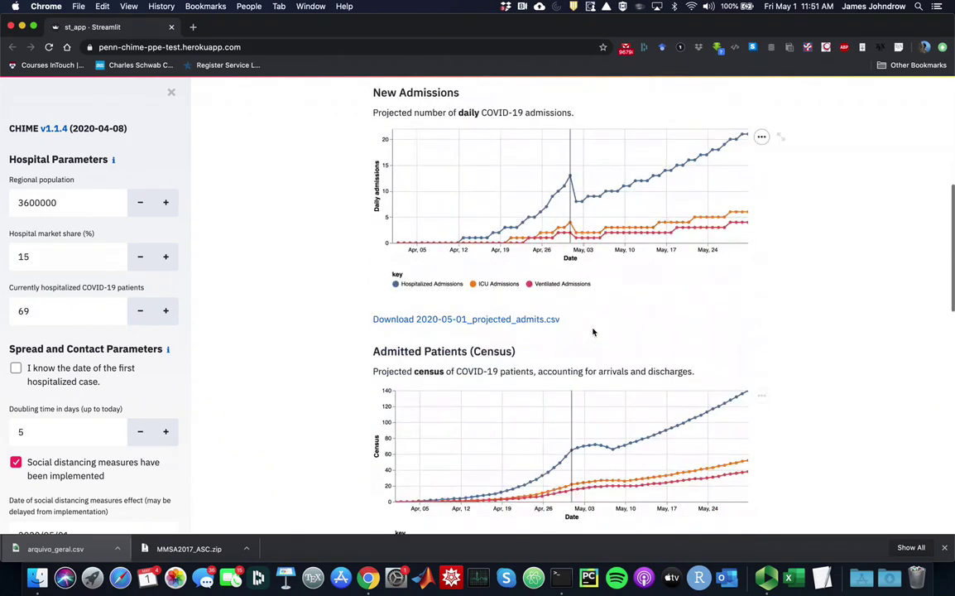
pyautogui.scroll(-6, 593, 332)
pyautogui.scroll(-1, 592, 332)
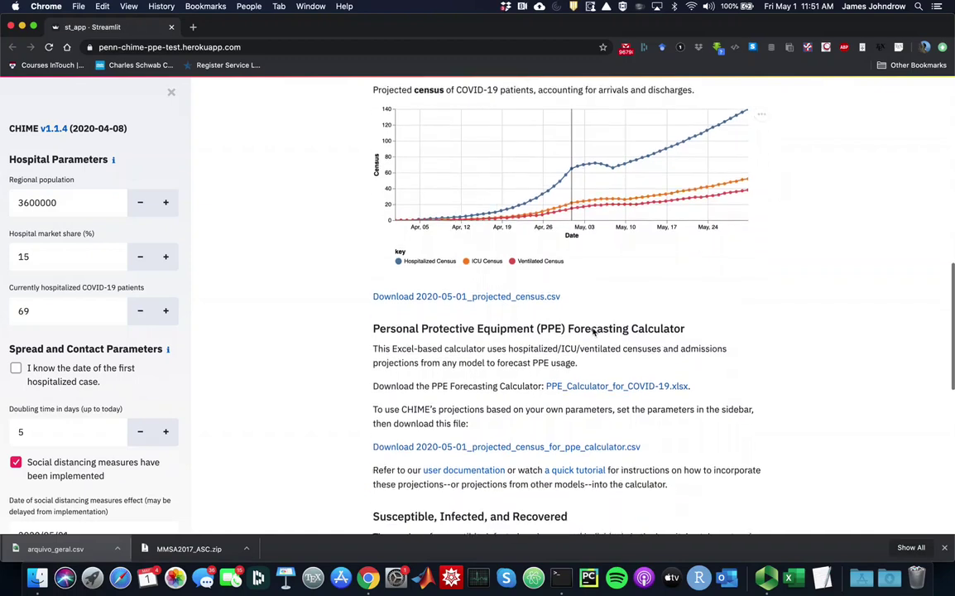
pyautogui.scroll(-1, 592, 332)
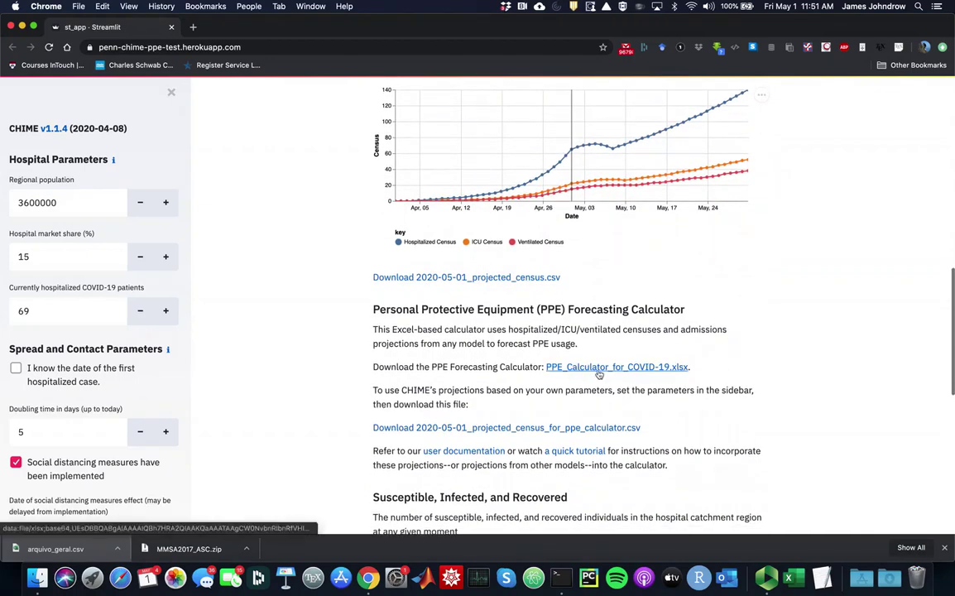
pyautogui.click(662, 367)
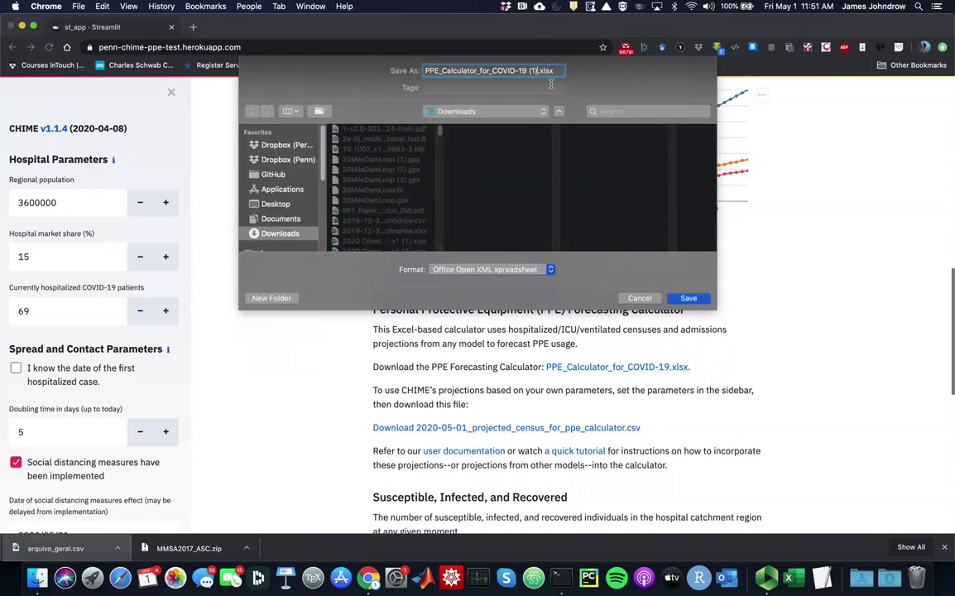
pyautogui.press('BackSpace')
pyautogui.press('BackSpace')
pyautogui.press('BackSpace')
pyautogui.press('Return')
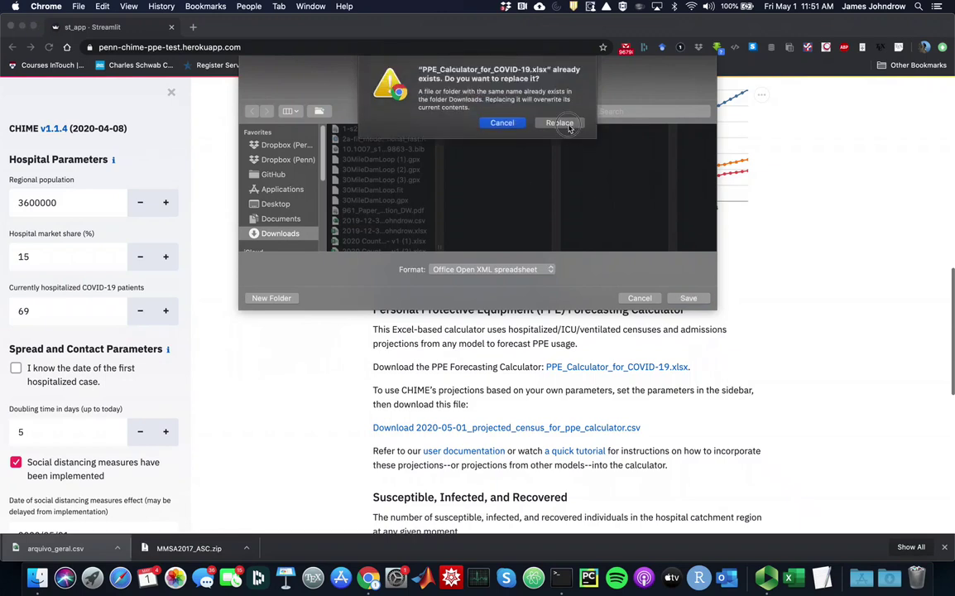
pyautogui.click(559, 122)
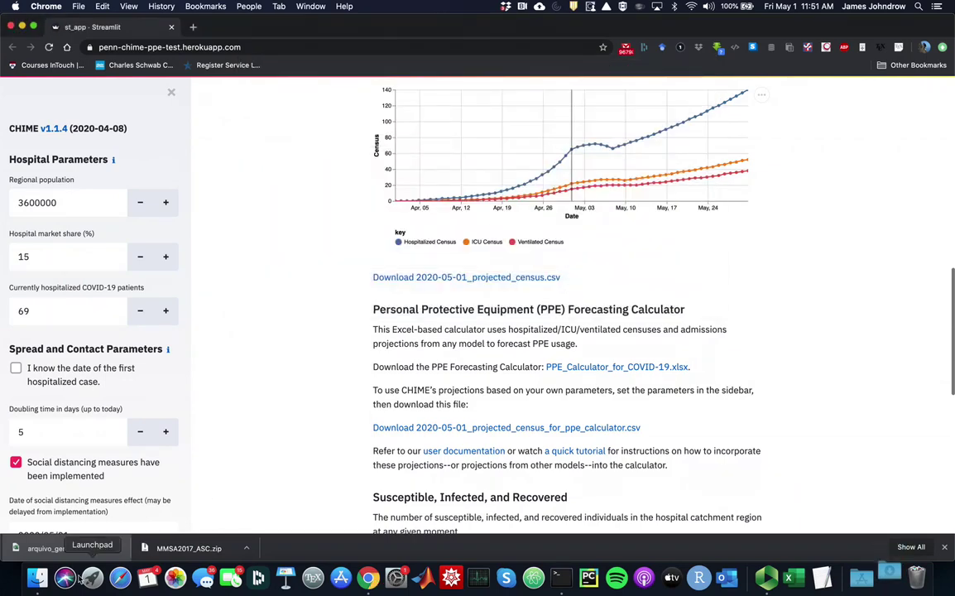
# Step: Open the downloaded PPE calculator workbook in Excel, enlarge its window and review the getting-started instructions on the Cover Sheet
pyautogui.click(54, 553)
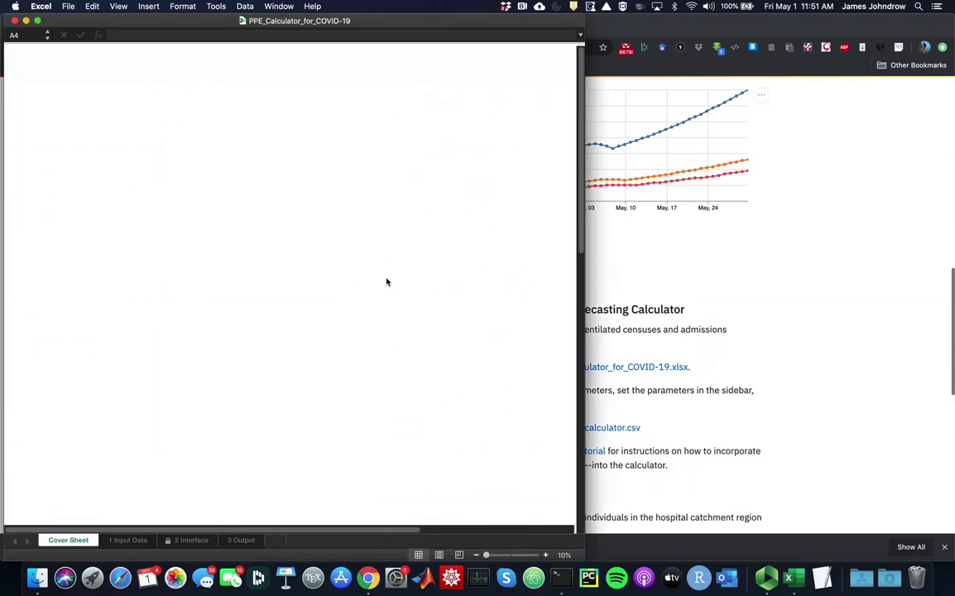
pyautogui.doubleClick(403, 27)
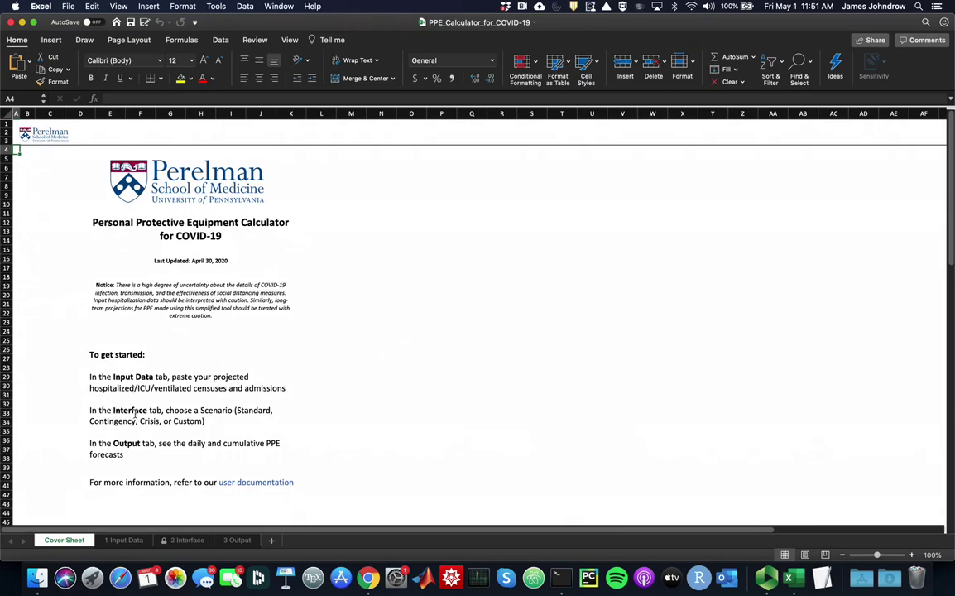
pyautogui.scroll(-2, 138, 424)
pyautogui.hscroll(1, 132, 424)
pyautogui.scroll(2, 126, 423)
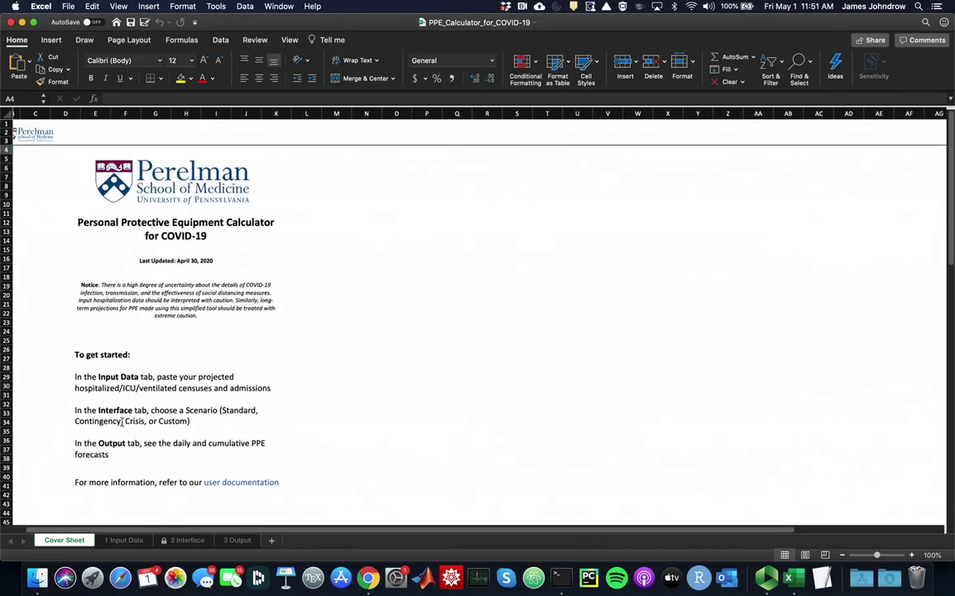
pyautogui.hscroll(-1, 123, 421)
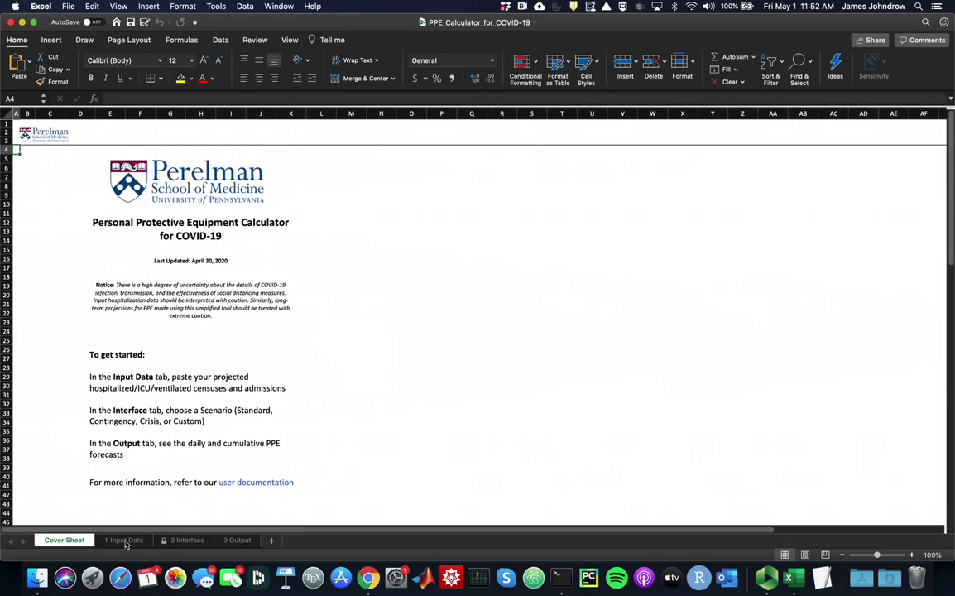
# Step: Open the Input Data sheet and examine its column headers for hospitalized, ICU and newly admitted COVID-19 patients
pyautogui.click(125, 540)
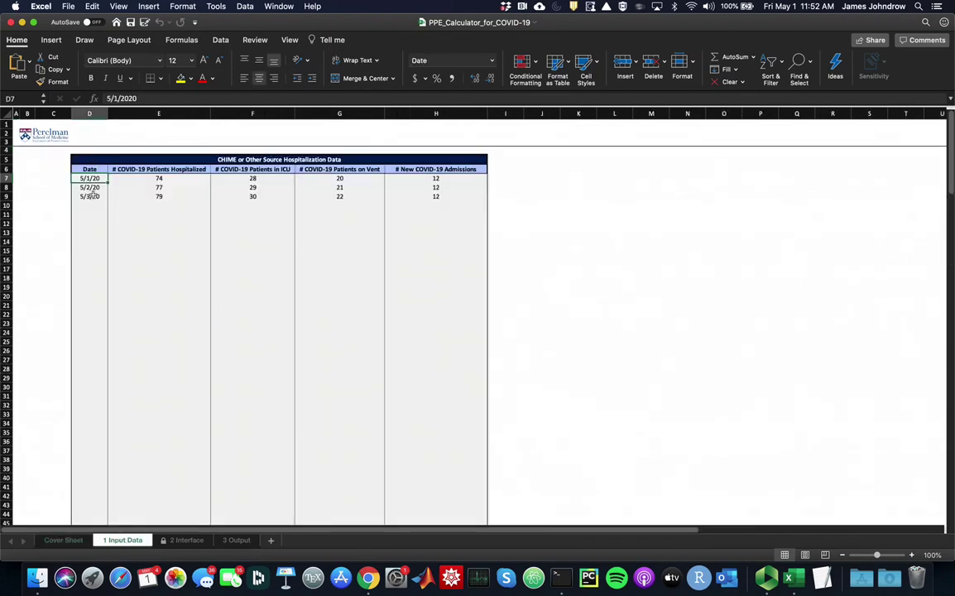
pyautogui.click(161, 171)
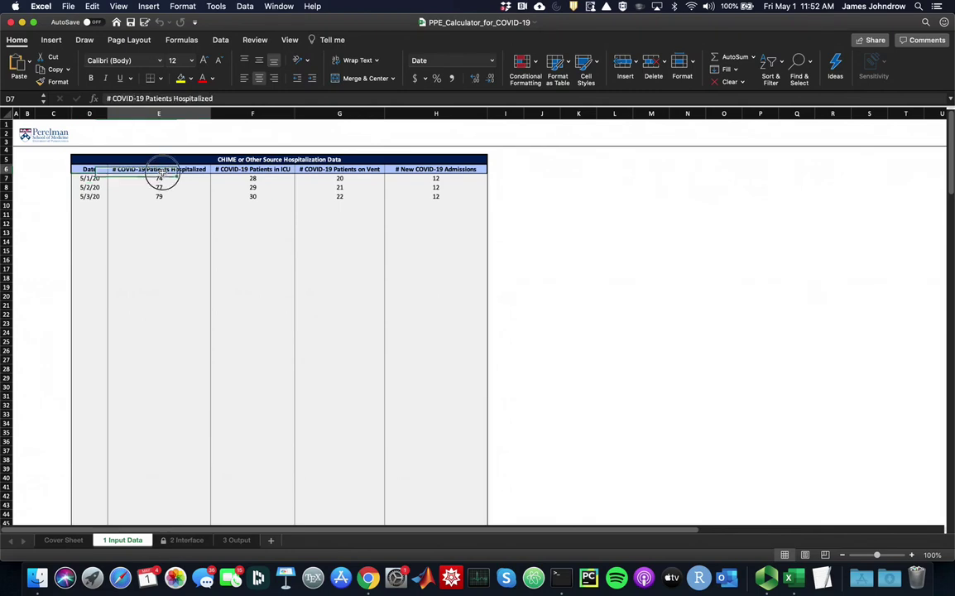
pyautogui.click(260, 168)
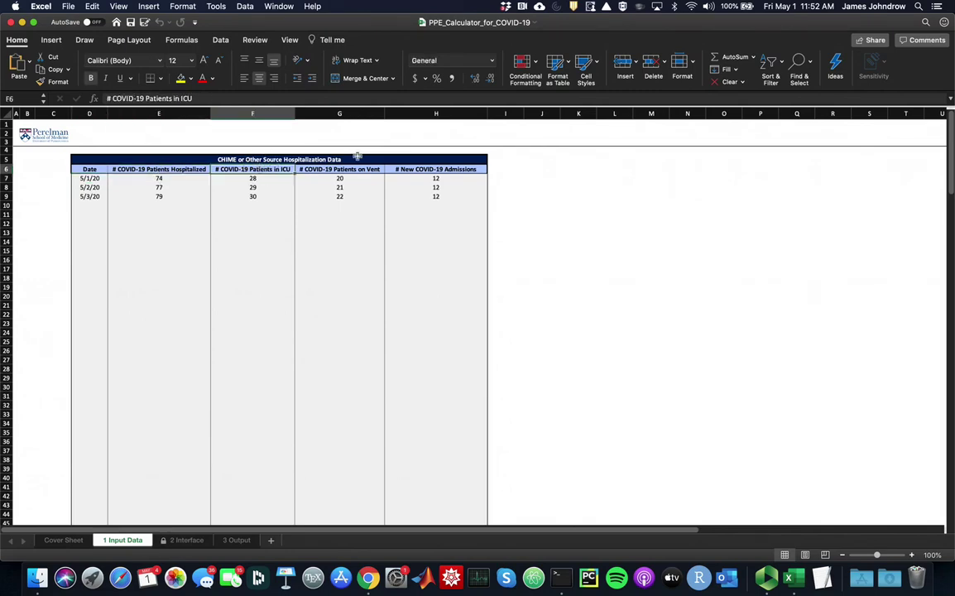
pyautogui.click(417, 169)
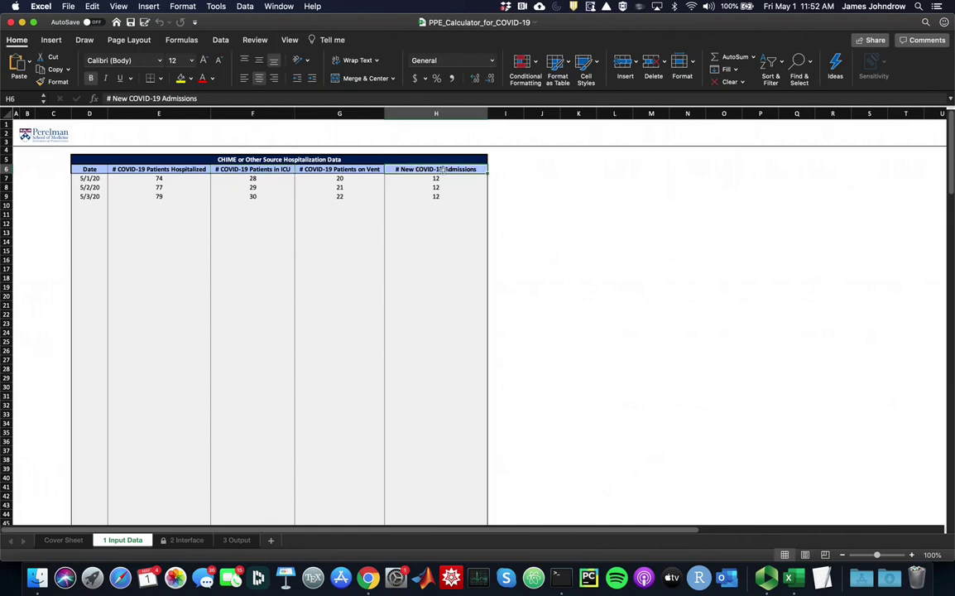
# Step: Examine the sample hospitalization figures and the patient column headings in the input table
pyautogui.click(351, 178)
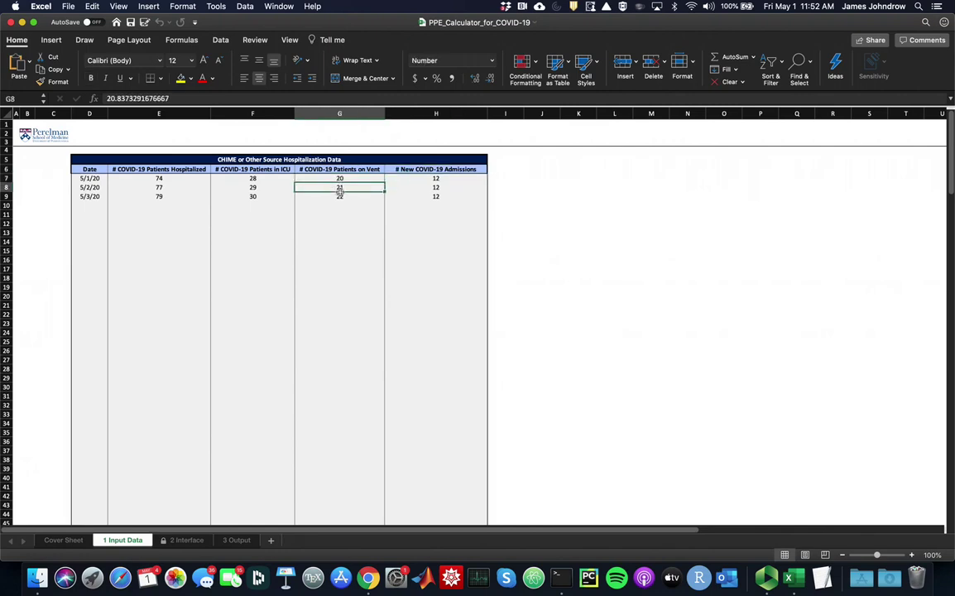
pyautogui.press('Left')
pyautogui.press('Right')
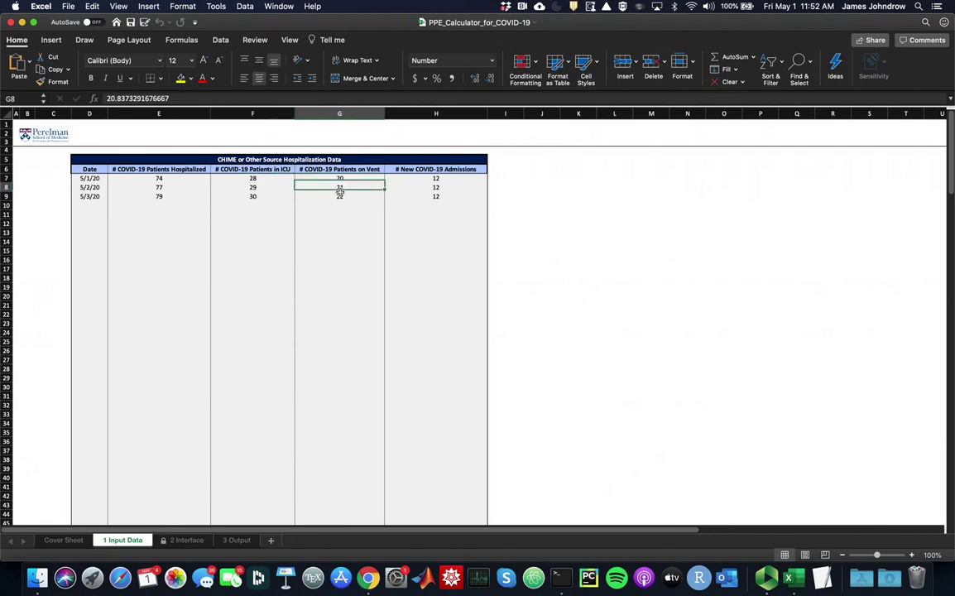
pyautogui.press('Down')
pyautogui.press('Up')
pyautogui.press('Right')
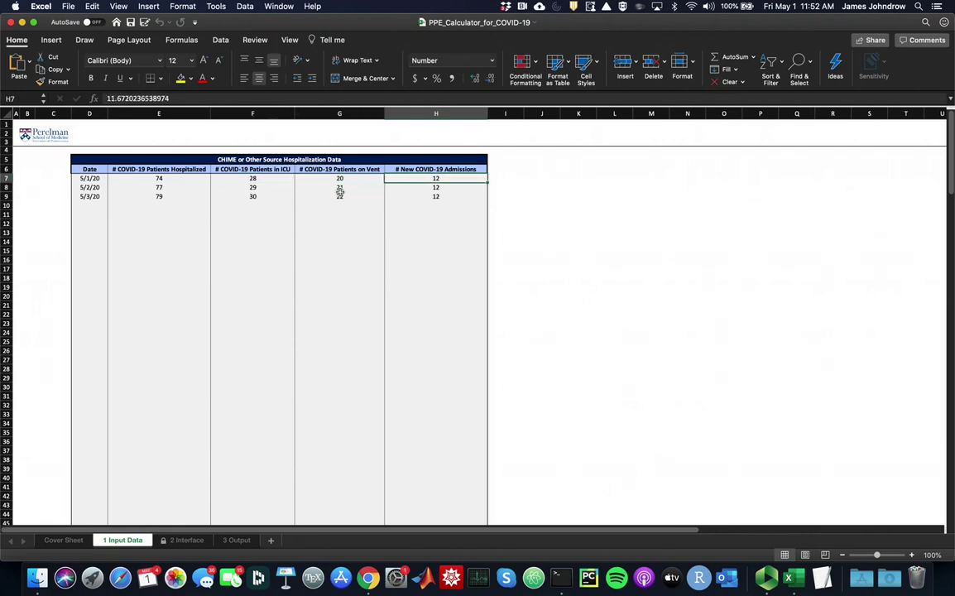
pyautogui.press('Left')
pyautogui.press('Down')
pyautogui.press('Left')
pyautogui.press('Left')
pyautogui.press('Up')
pyautogui.press('Up')
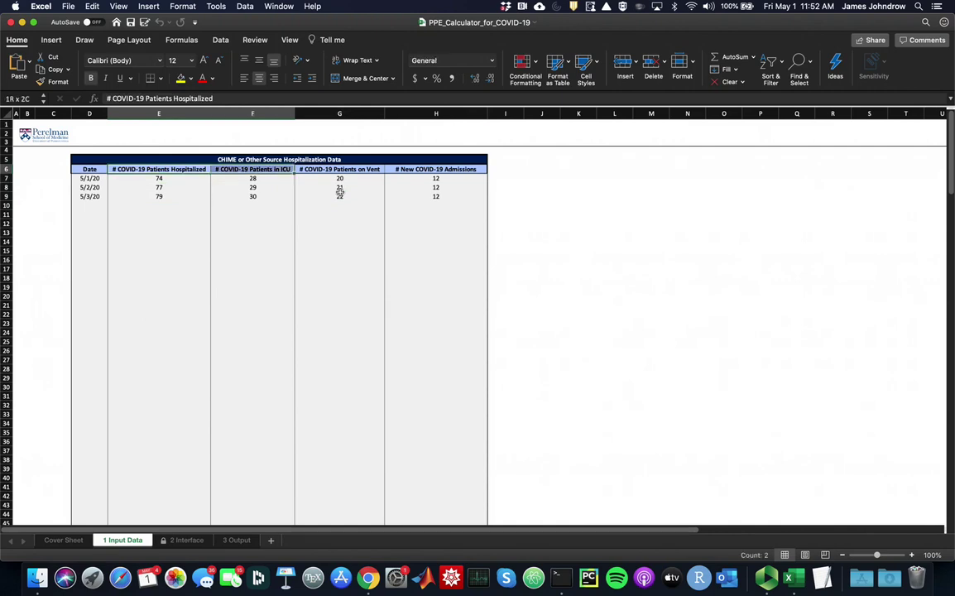
pyautogui.press('Right')
pyautogui.press('Right')
pyautogui.press('Right')
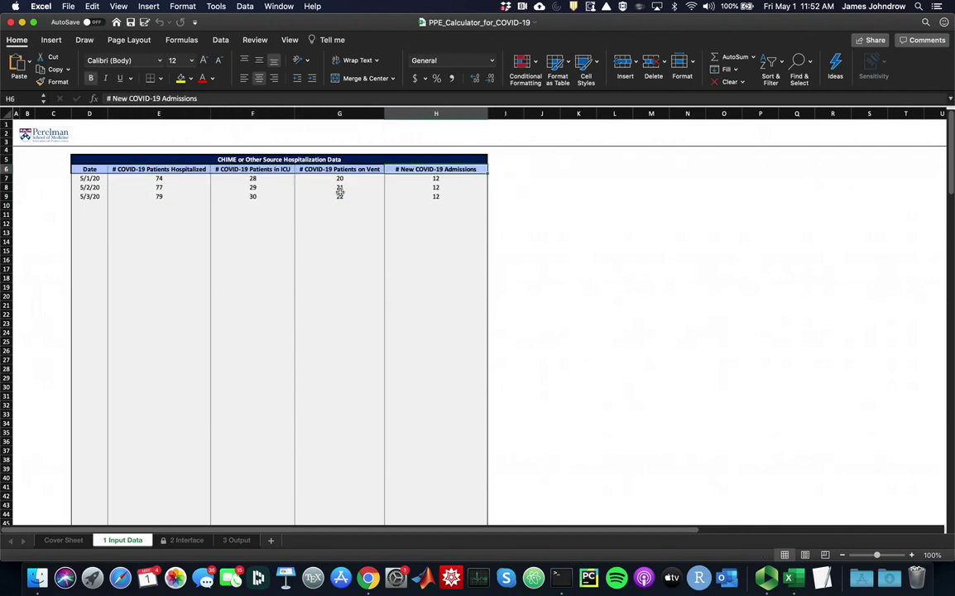
# Step: Examine the Date column with its sample dates and the # COVID-19 Patients Hospitalized header
pyautogui.moveTo(90, 169); pyautogui.dragTo(85, 196)
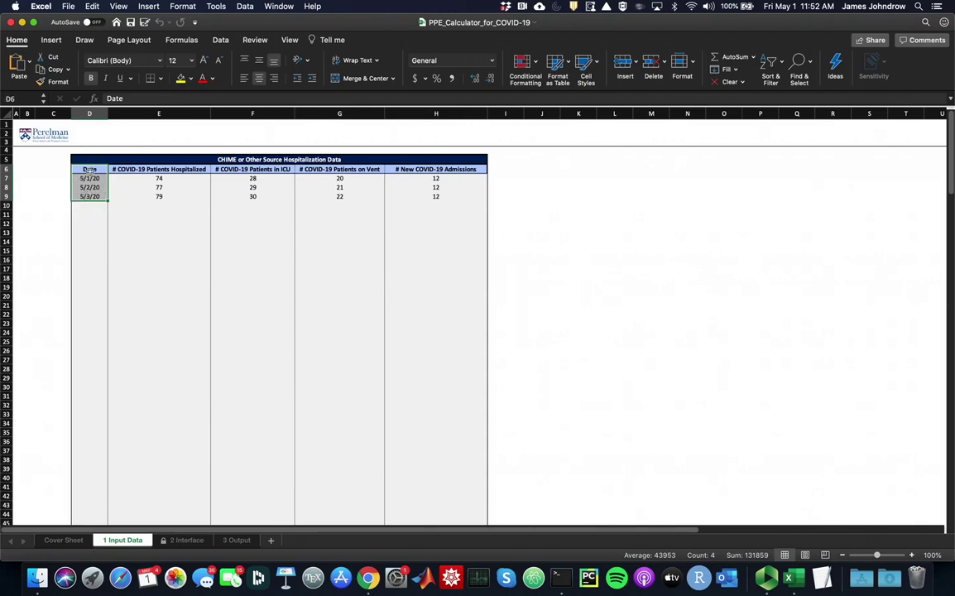
pyautogui.click(82, 169)
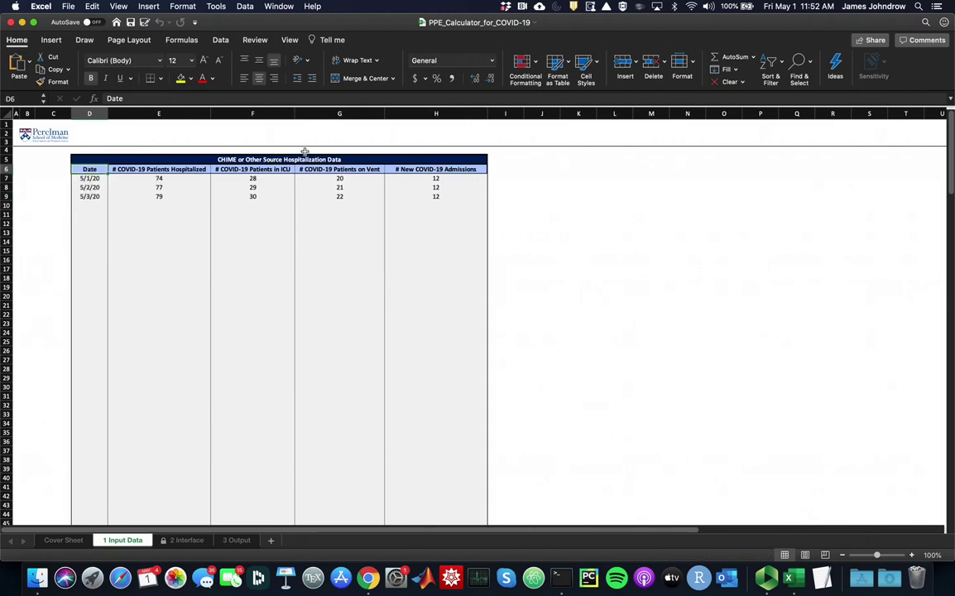
pyautogui.click(180, 169)
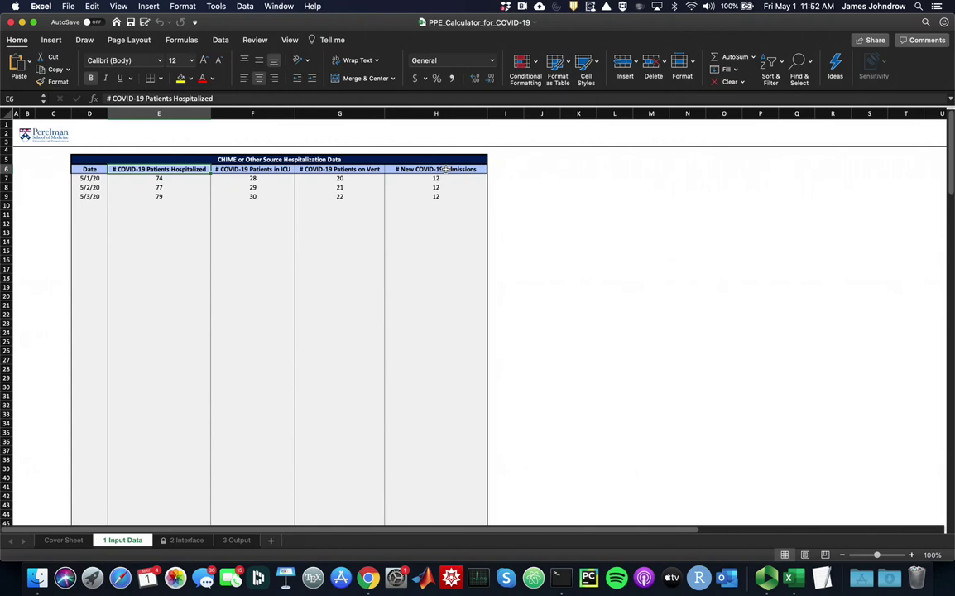
# Step: Switch to the CHIME page in Chrome and download 2020-05-01_projected_census_for_ppe_calculator.csv to Downloads
pyautogui.press('super+Tab')
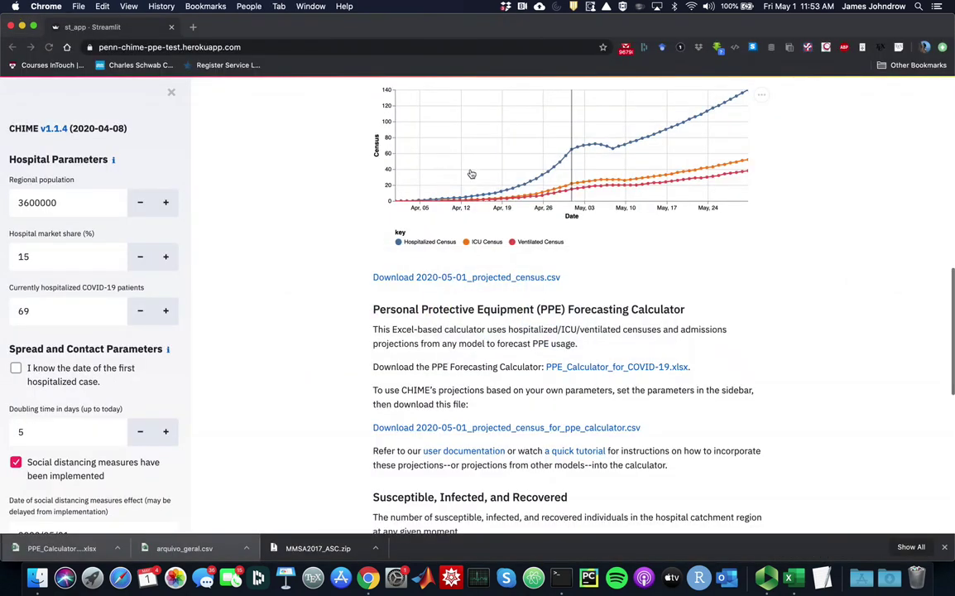
pyautogui.scroll(-3, 454, 349)
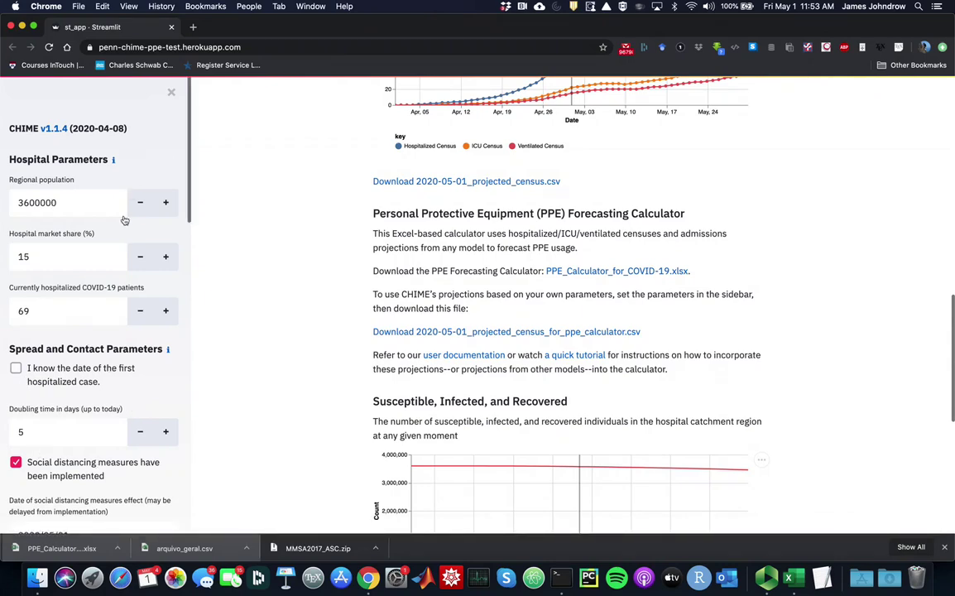
pyautogui.click(505, 332)
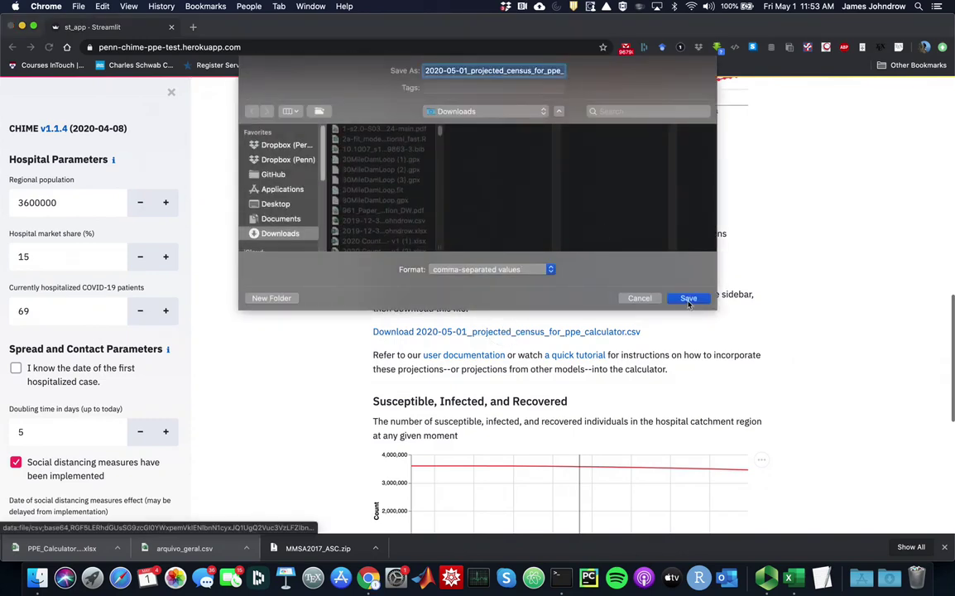
pyautogui.press('Return')
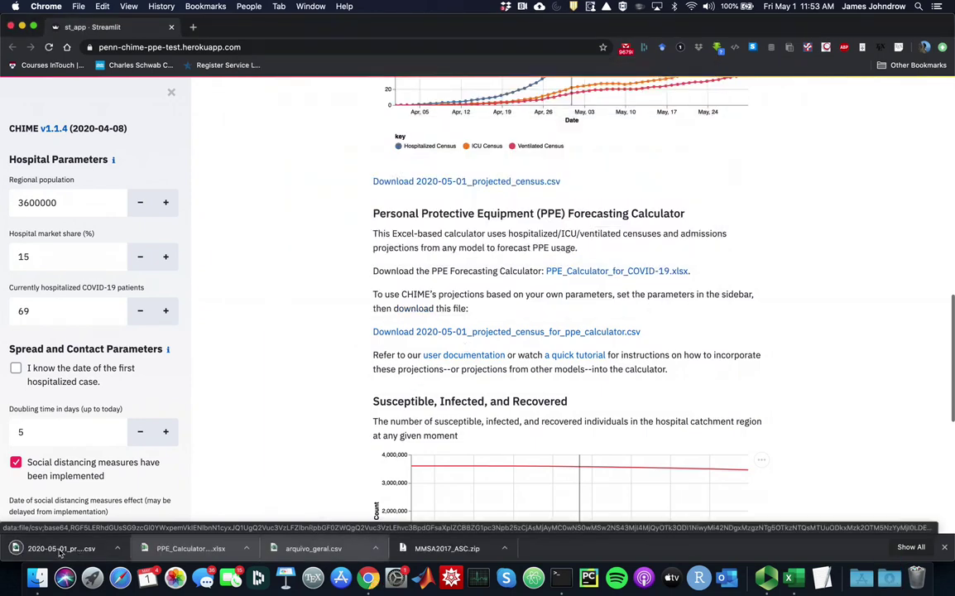
# Step: Open the downloaded projected census CSV in Excel and examine its Date, Hospitalized Census, ICU Census, Ventilated Census and Hospitalized Admissions columns
pyautogui.click(76, 550)
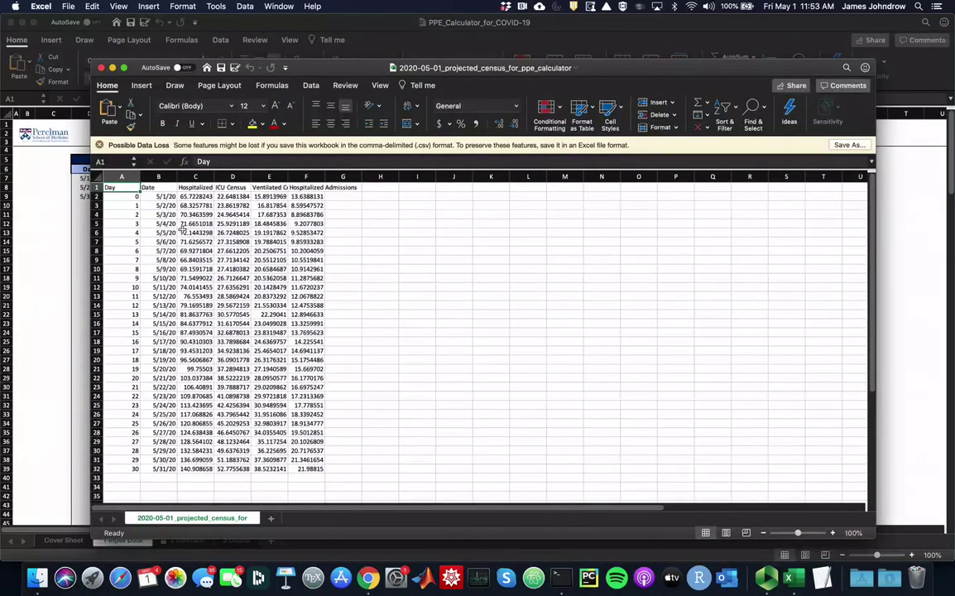
pyautogui.press('Right')
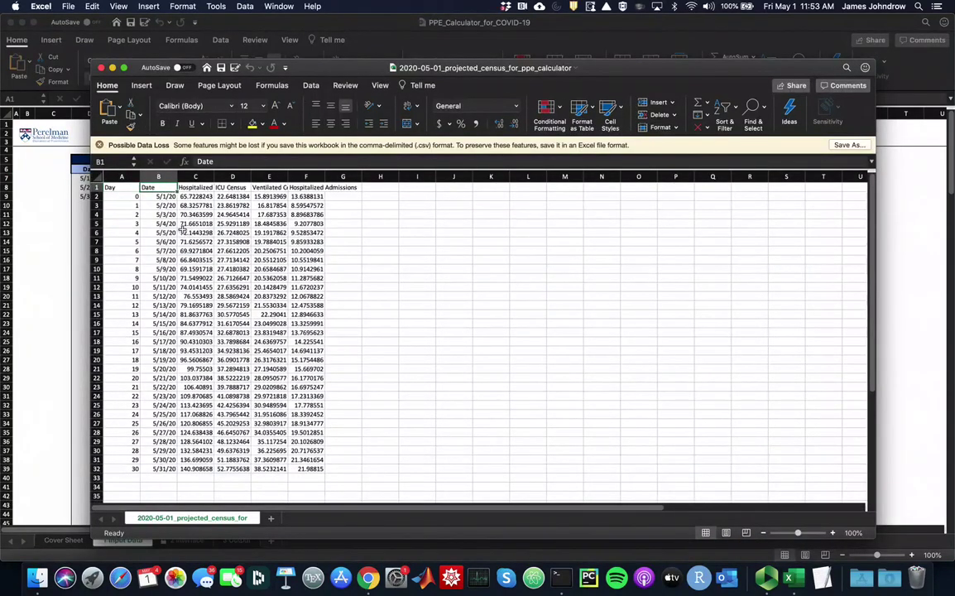
pyautogui.press('Down')
pyautogui.press('Up')
pyautogui.press('super+shift+Down')
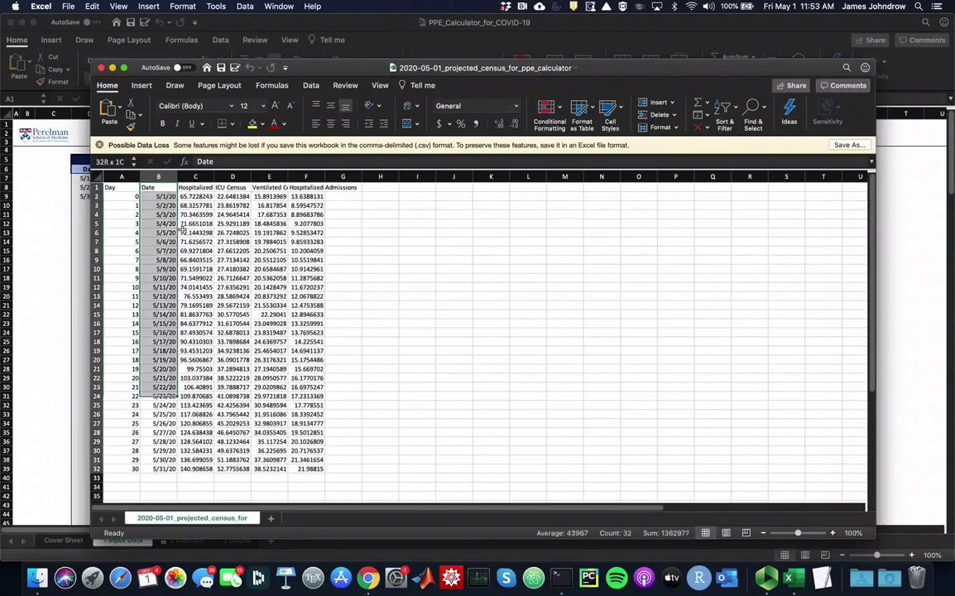
pyautogui.press('Right')
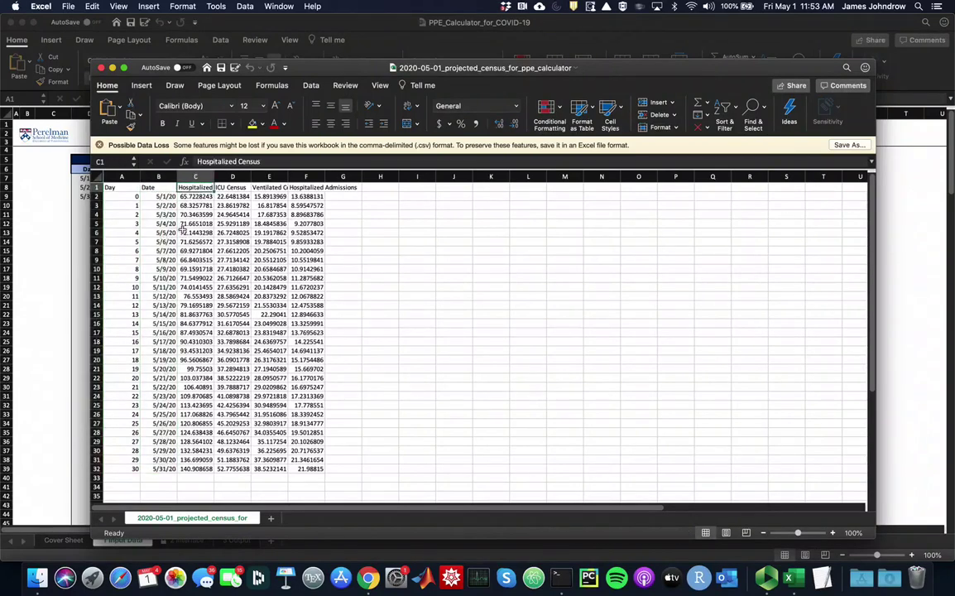
pyautogui.press('Right')
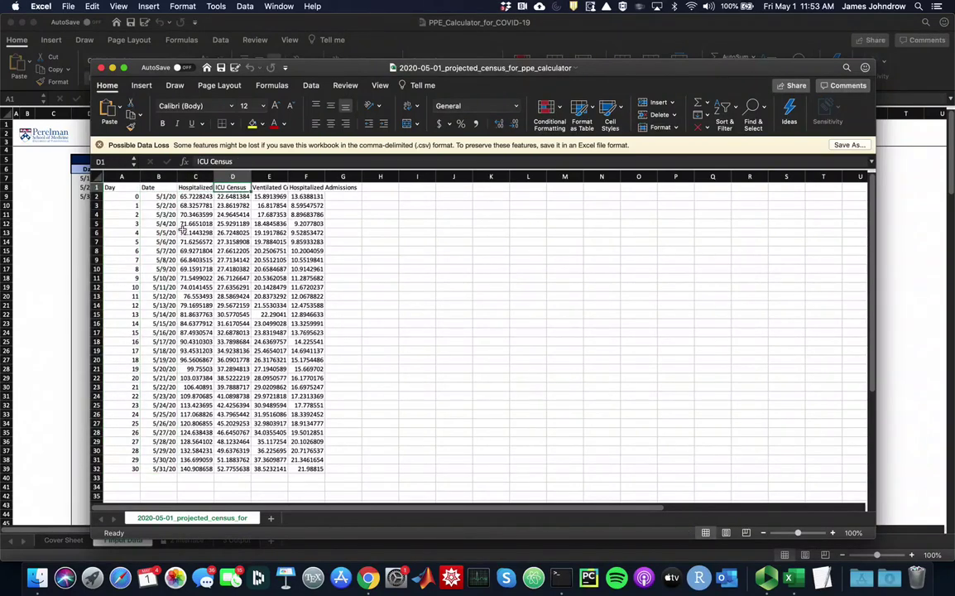
pyautogui.press('Right')
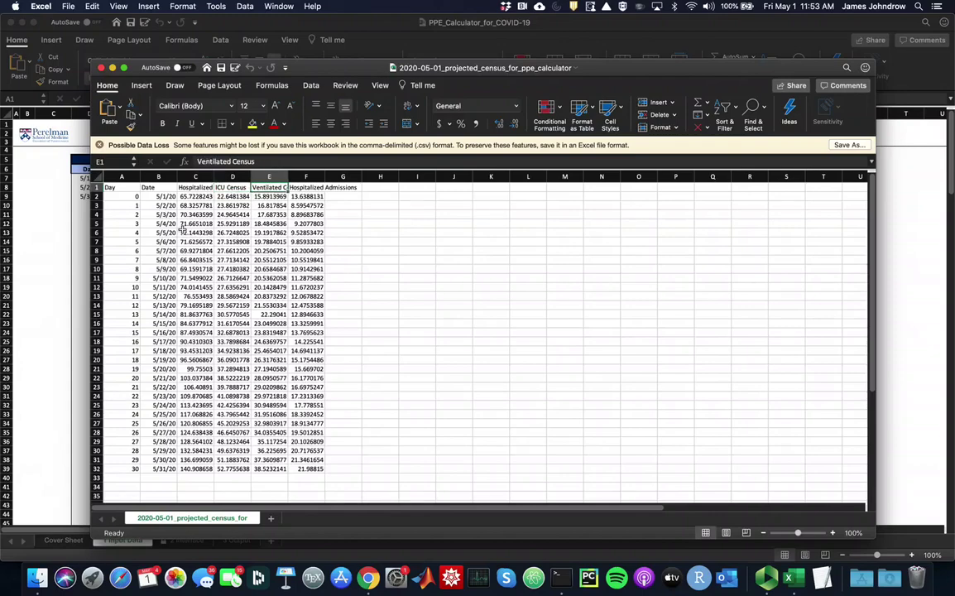
pyautogui.press('Right')
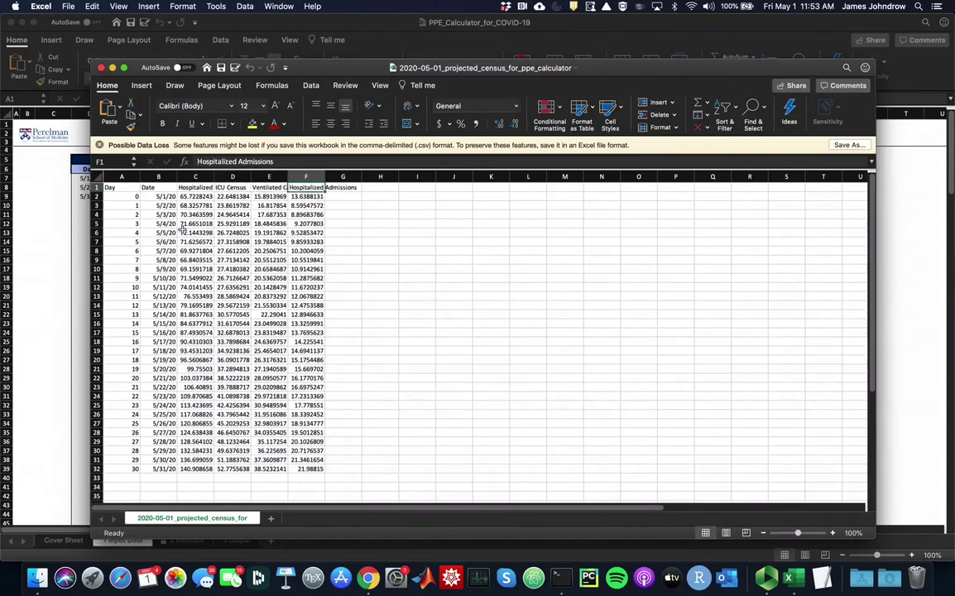
# Step: Copy the projected data in B2:F32 of the census CSV, from Date through Hospitalized Admissions, without the headers and Day column
pyautogui.press('Left')
pyautogui.press('Left')
pyautogui.press('Left')
pyautogui.press('Left')
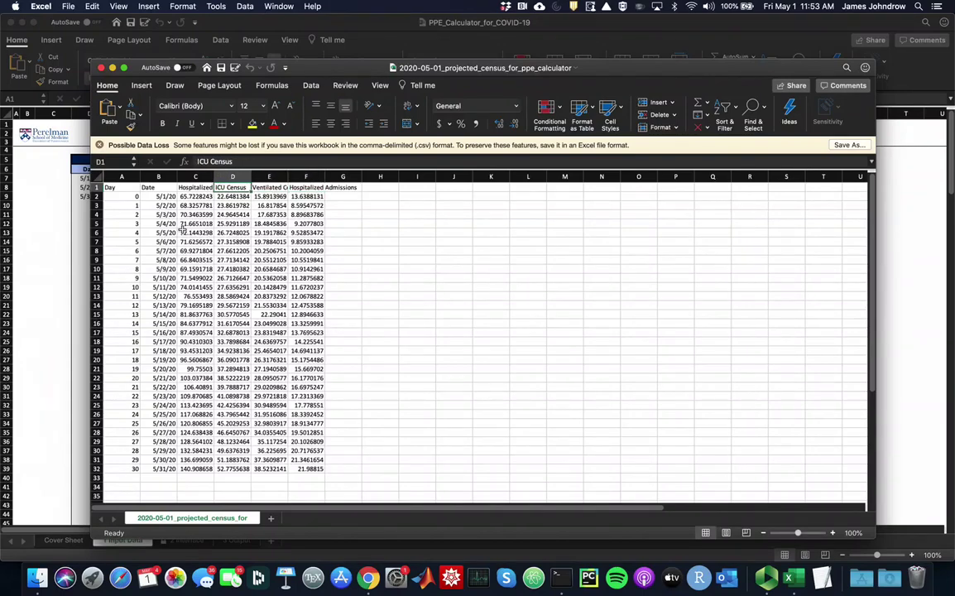
pyautogui.press('Down')
pyautogui.hotkey('ctrl', 'shift', 'Right')
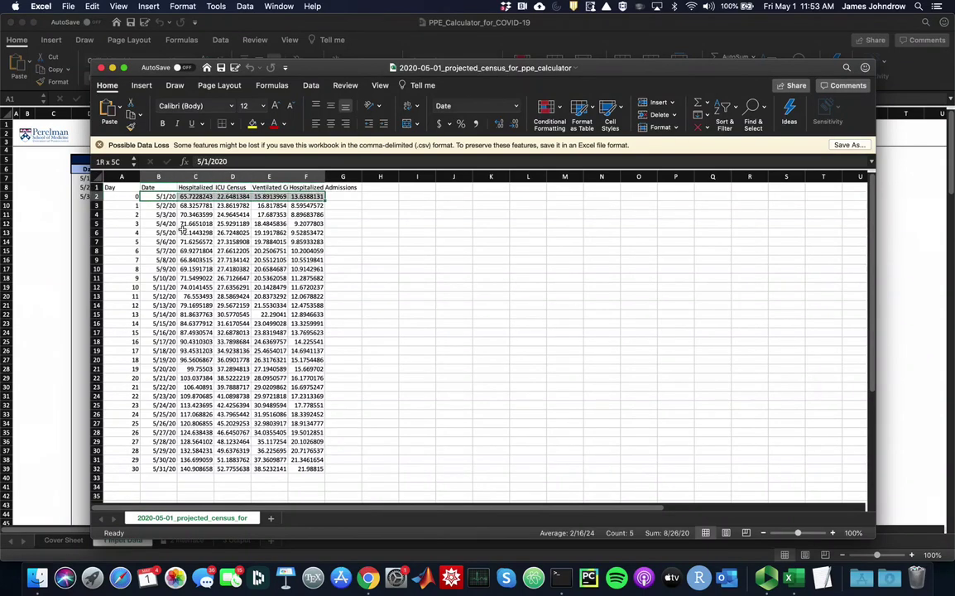
pyautogui.hotkey('ctrl', 'shift', 'Down')
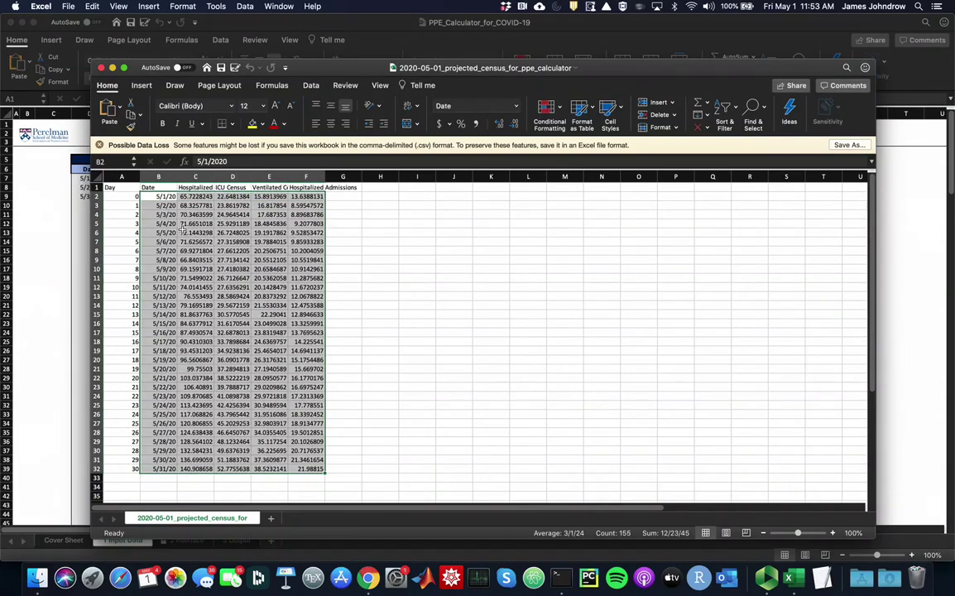
pyautogui.press('super+c')
# Step: Switch to the PPE_Calculator_for_COVID-19 workbook, paste the copied projections as values only from cell D7 of 1 Input Data, and save the workbook
pyautogui.press('super+Tab')
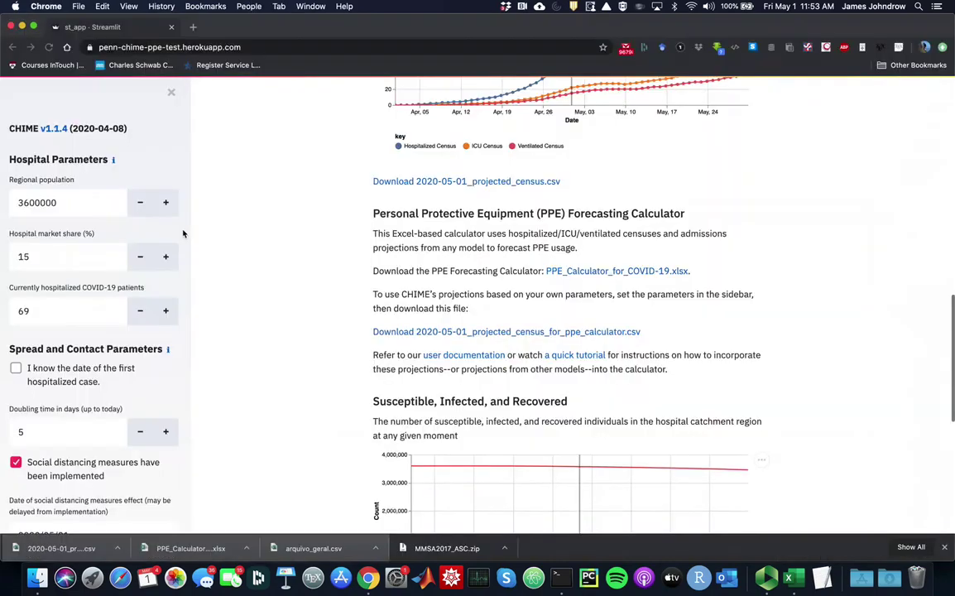
pyautogui.press('super+Tab')
pyautogui.press('super+grave')
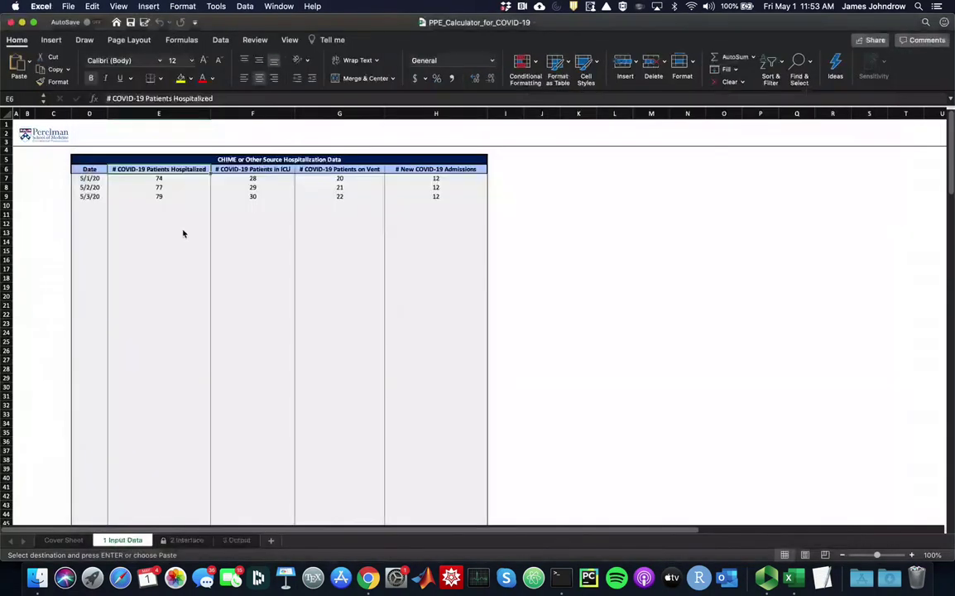
pyautogui.click(160, 180)
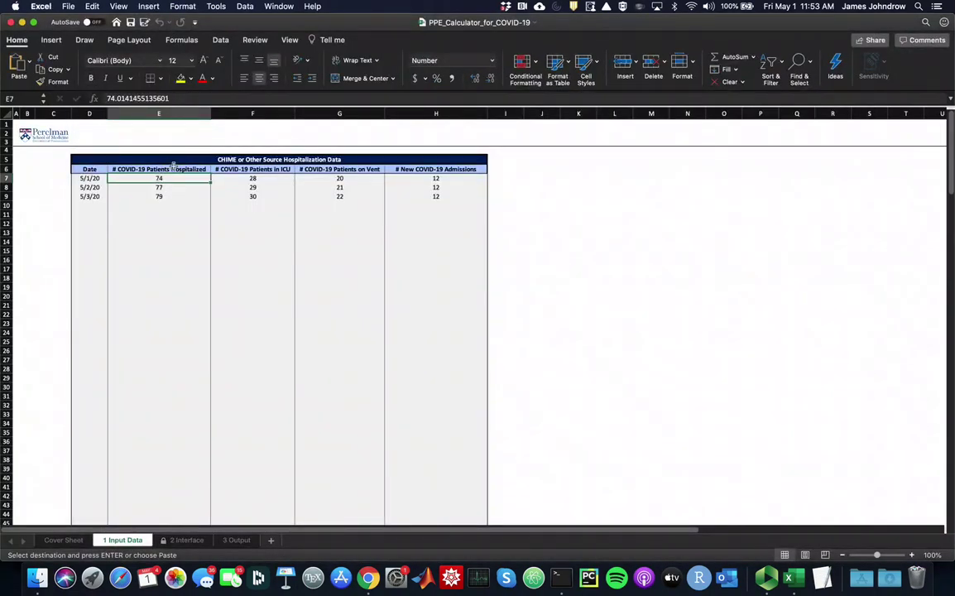
pyautogui.click(118, 6)
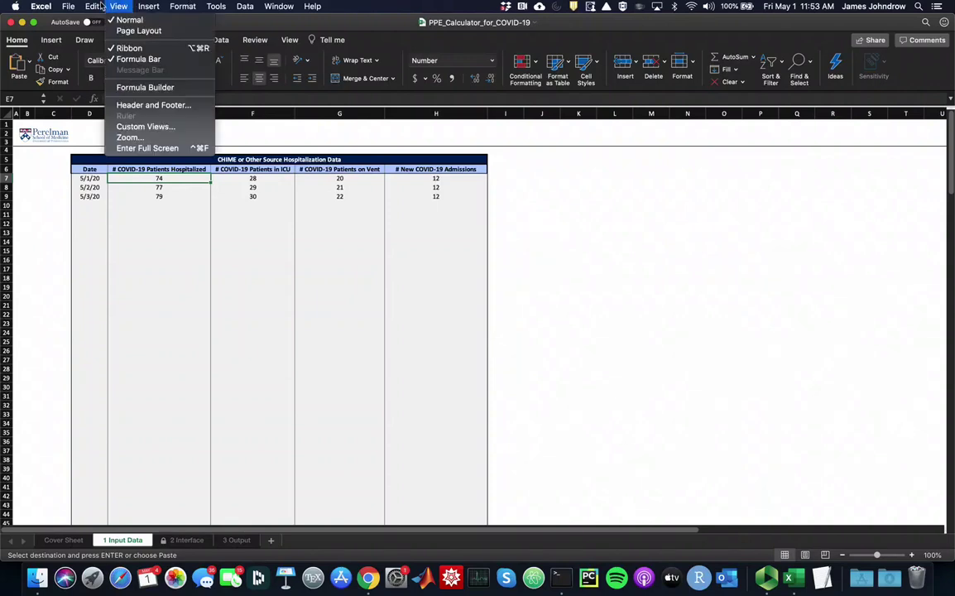
pyautogui.click(91, 179)
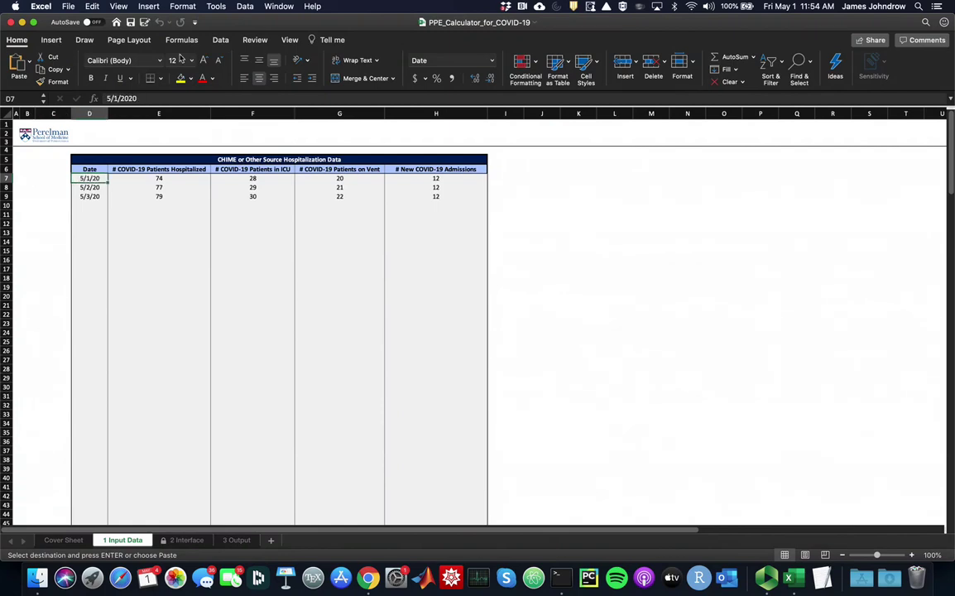
pyautogui.click(110, 5)
pyautogui.moveTo(90, 7)
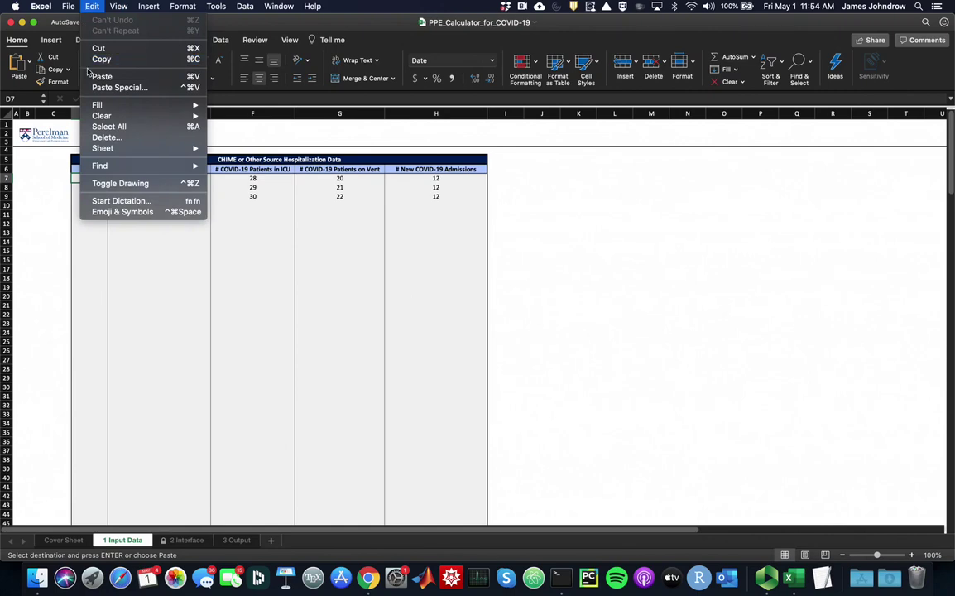
pyautogui.click(117, 86)
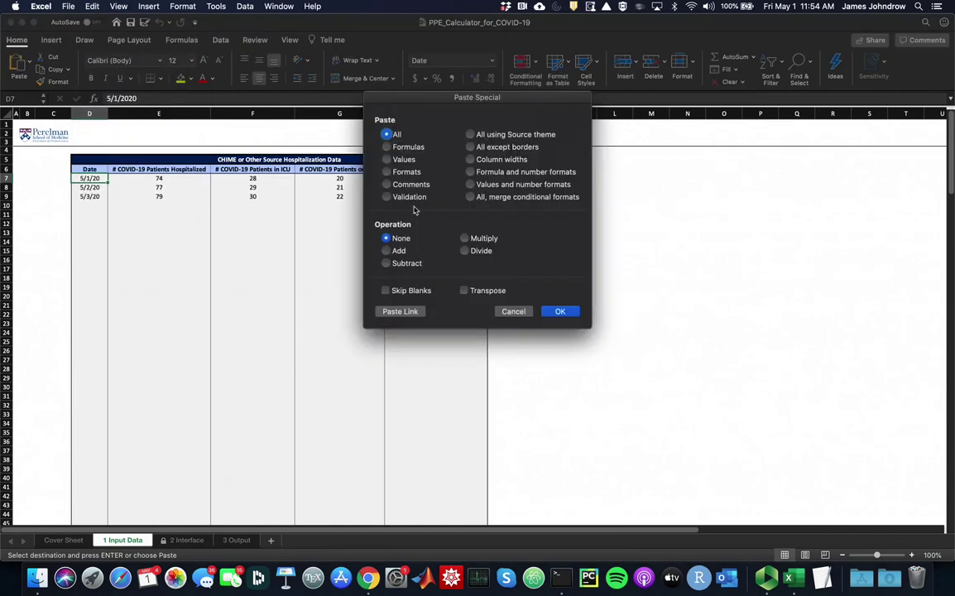
pyautogui.click(396, 161)
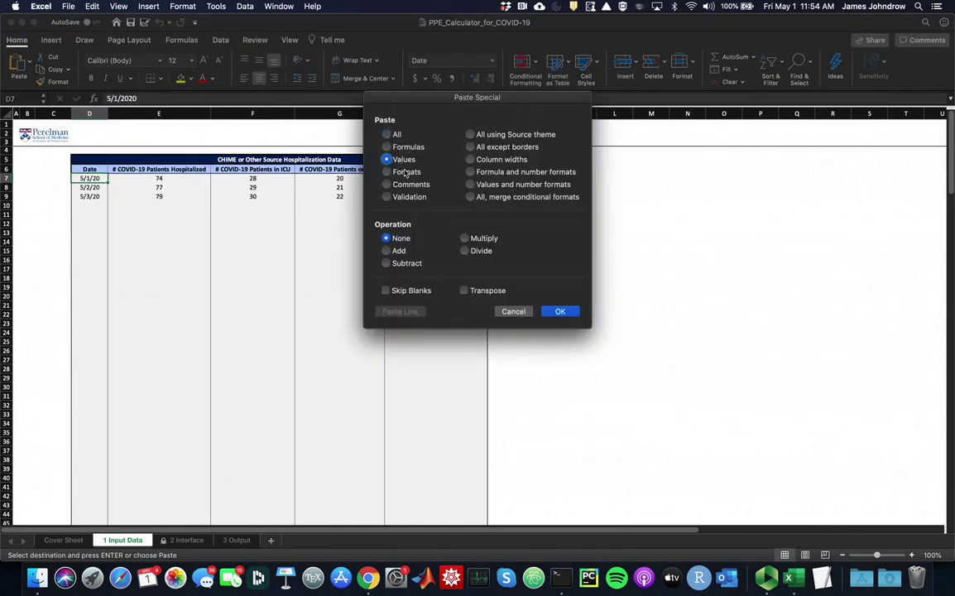
pyautogui.click(559, 312)
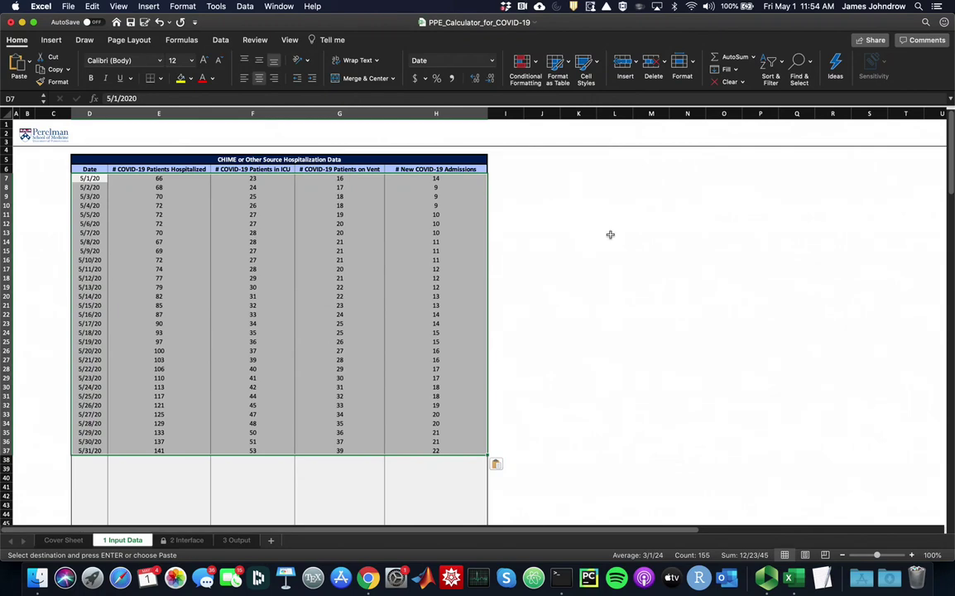
pyautogui.press('super+s')
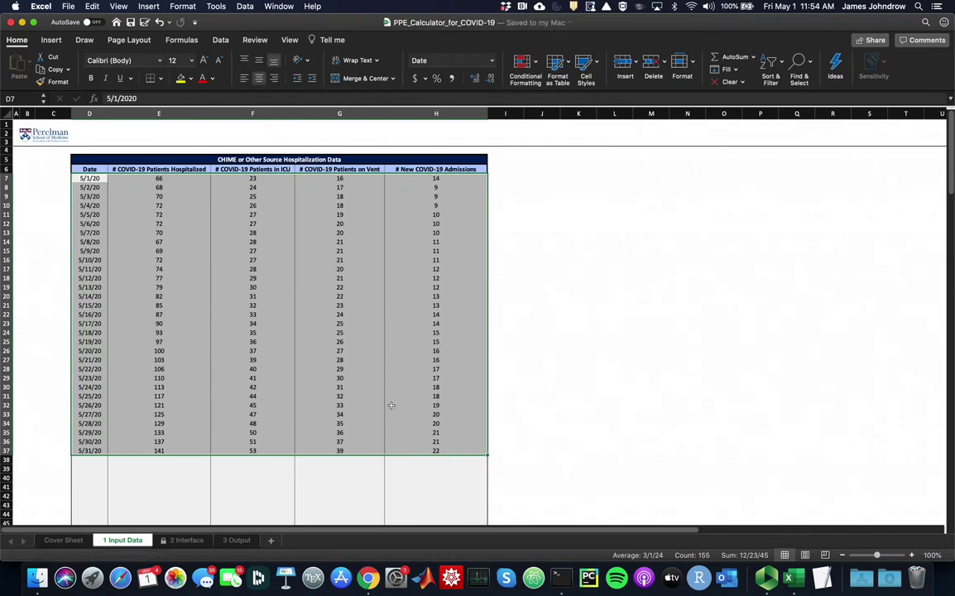
# Step: Examine the Output Overview on the 2 Interface sheet against the full Date range in 1 Input Data, ending on 2 Interface
pyautogui.click(186, 540)
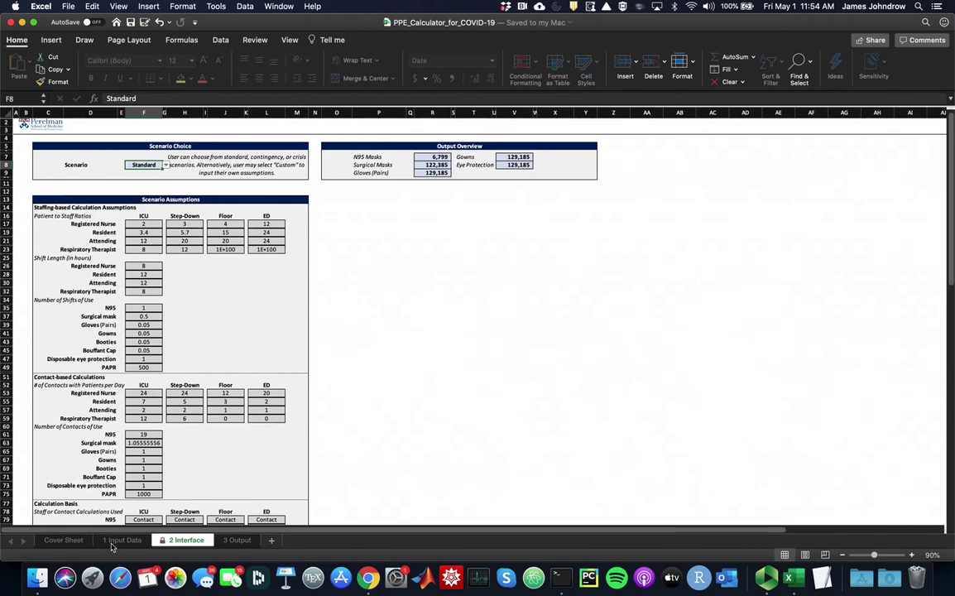
pyautogui.click(116, 541)
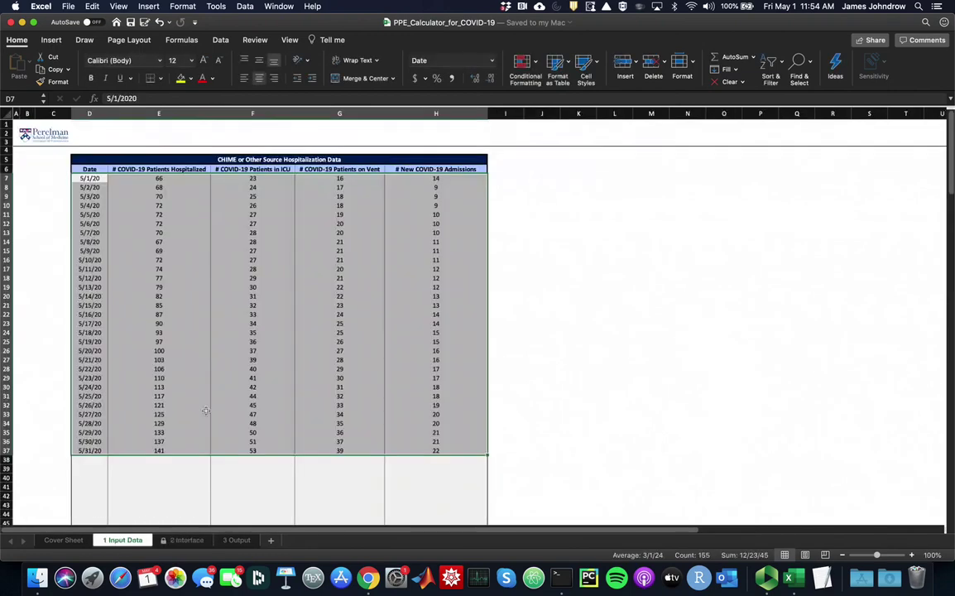
pyautogui.click(187, 541)
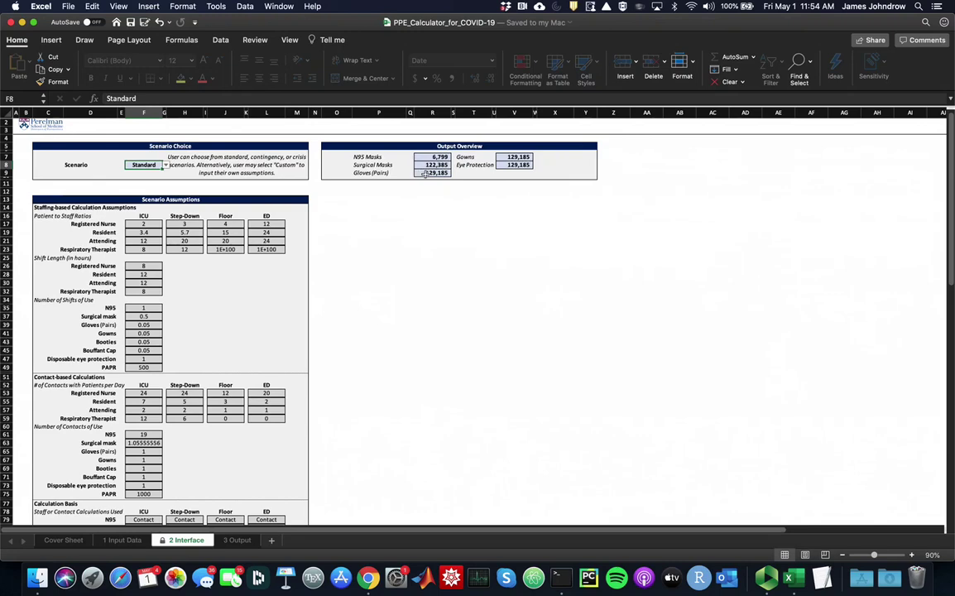
pyautogui.click(113, 543)
pyautogui.click(88, 179)
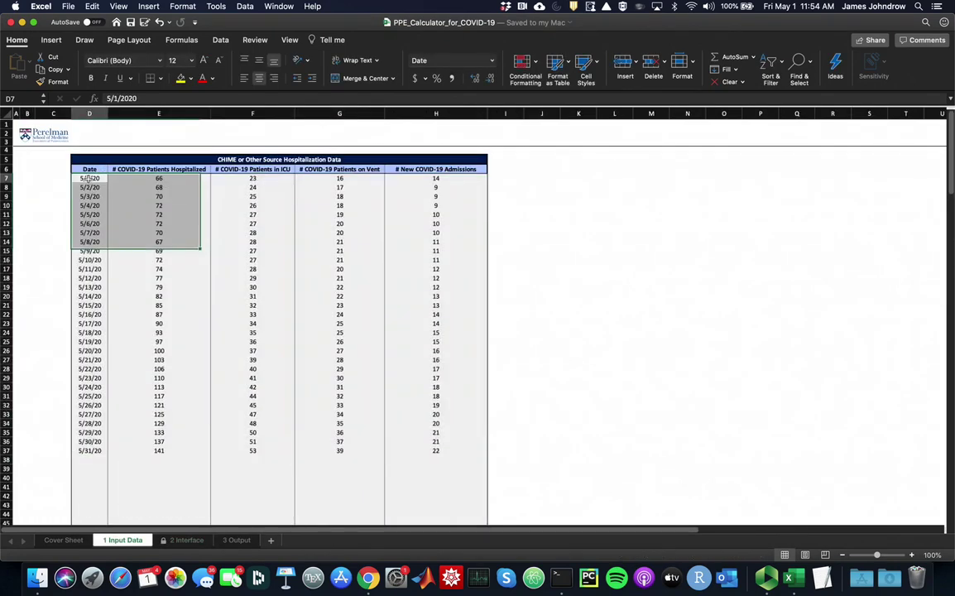
pyautogui.press('super+shift+Down')
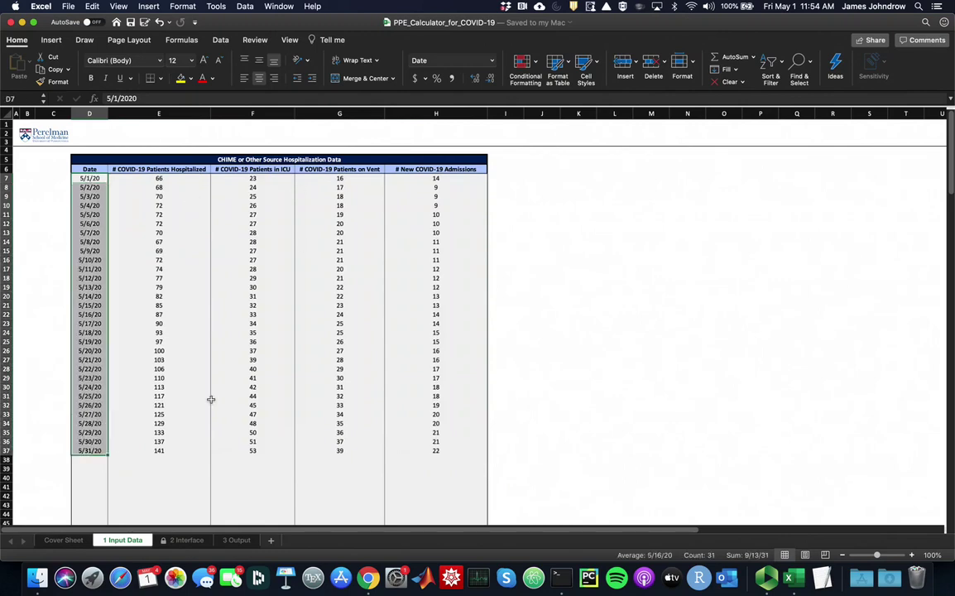
pyautogui.click(186, 540)
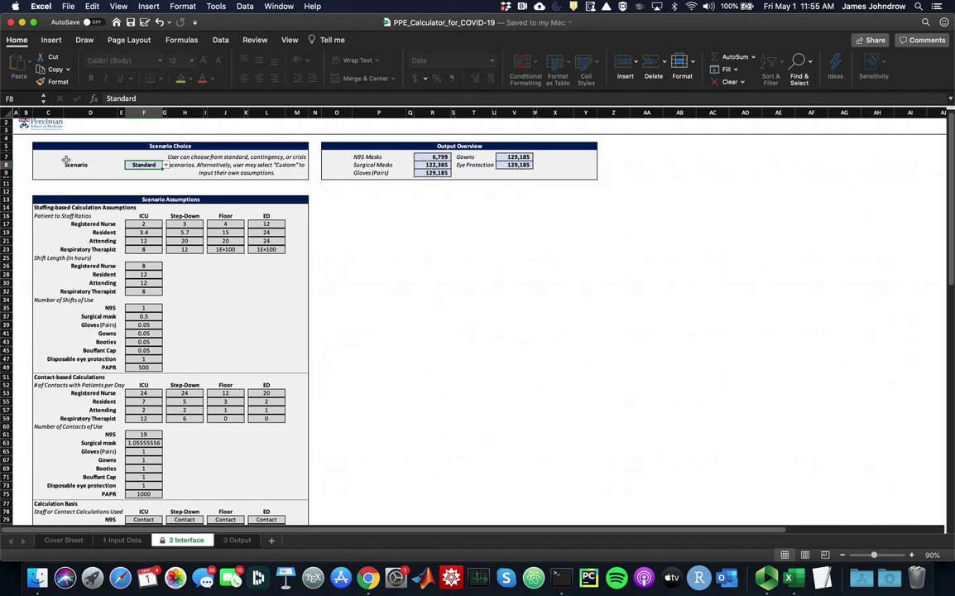
# Step: Set the scenario to Contingency, Crisis and Standard in turn to compare their assumptions and PPE outputs
pyautogui.click(167, 166)
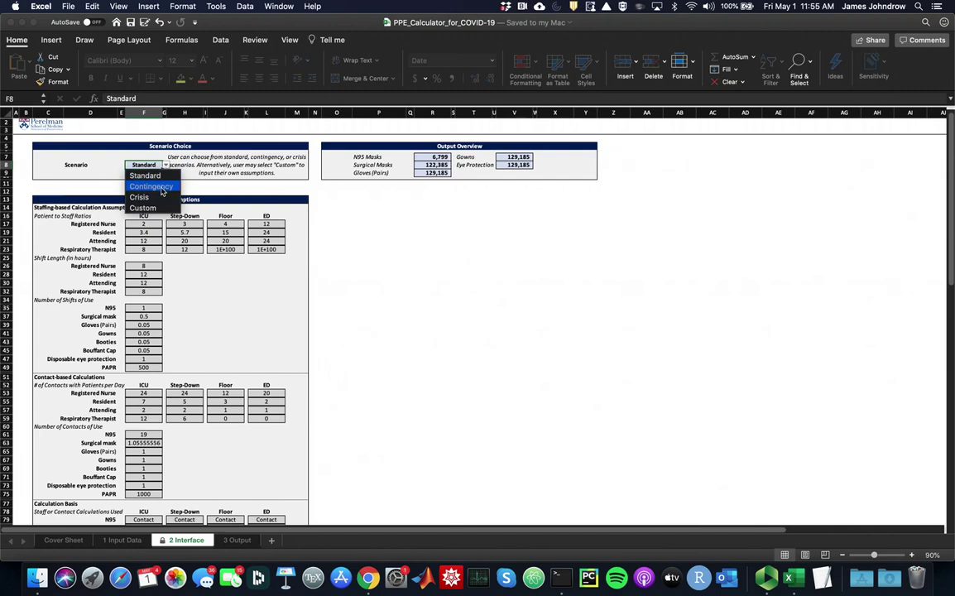
pyautogui.click(150, 186)
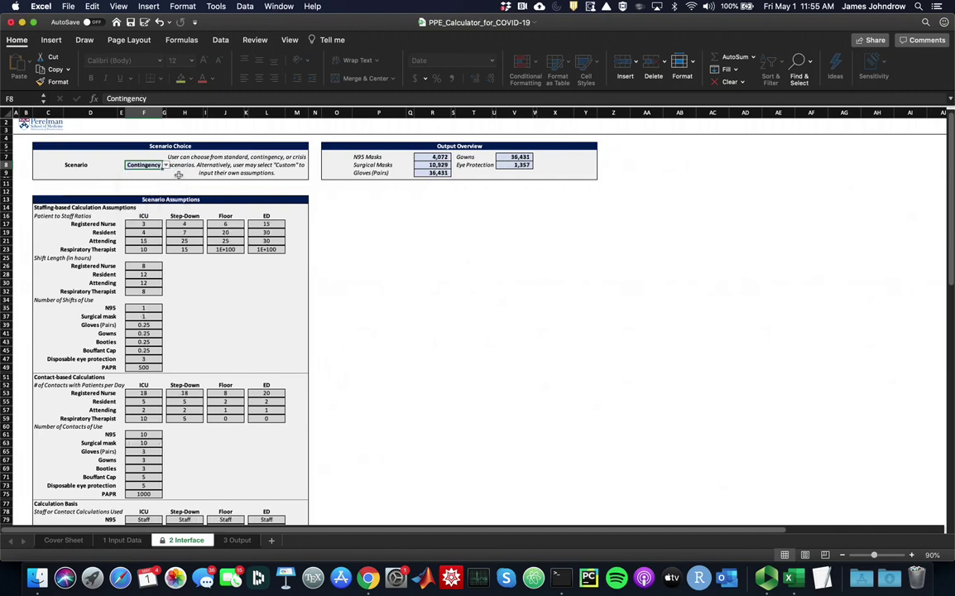
pyautogui.click(166, 165)
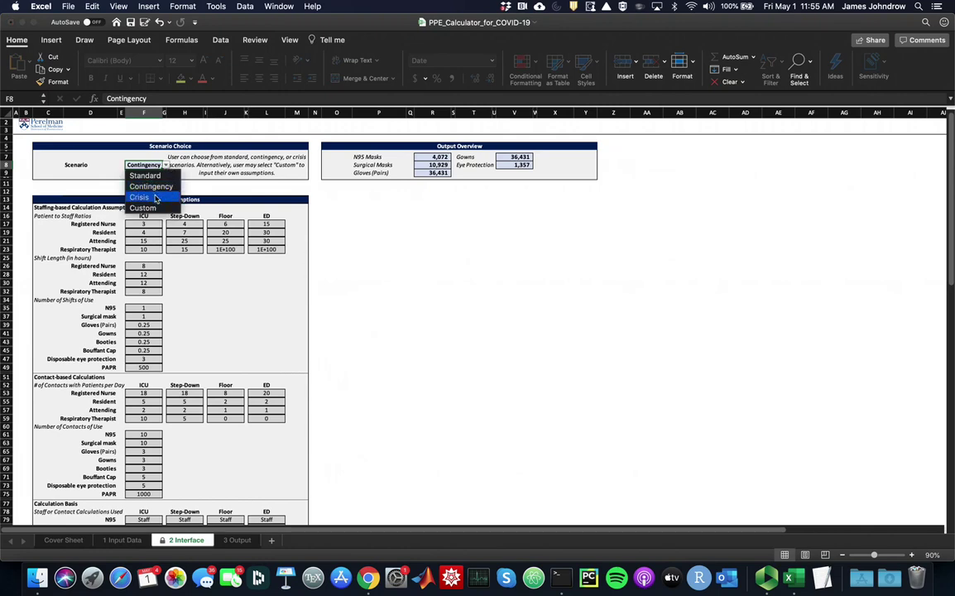
pyautogui.click(155, 199)
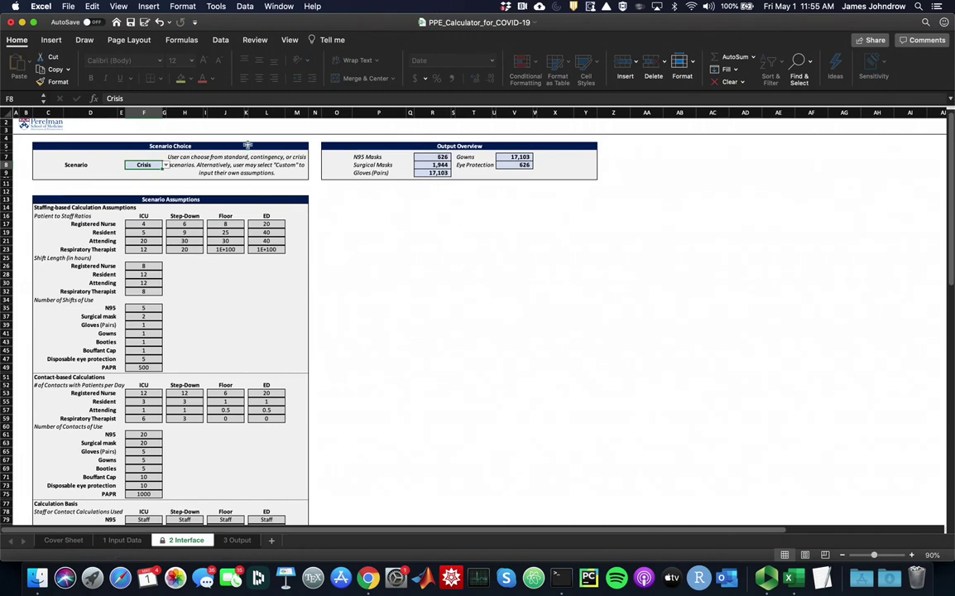
pyautogui.click(166, 164)
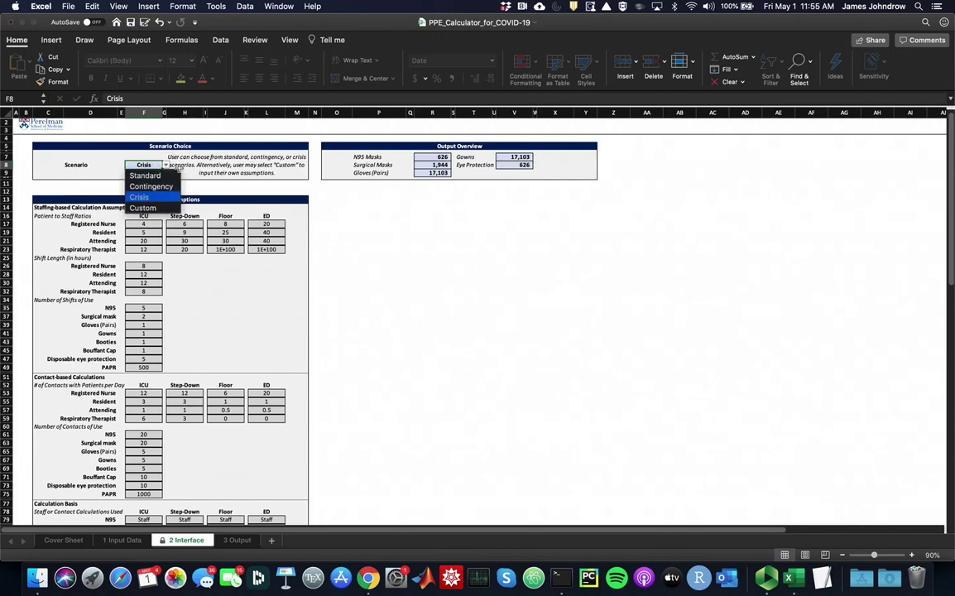
pyautogui.click(146, 176)
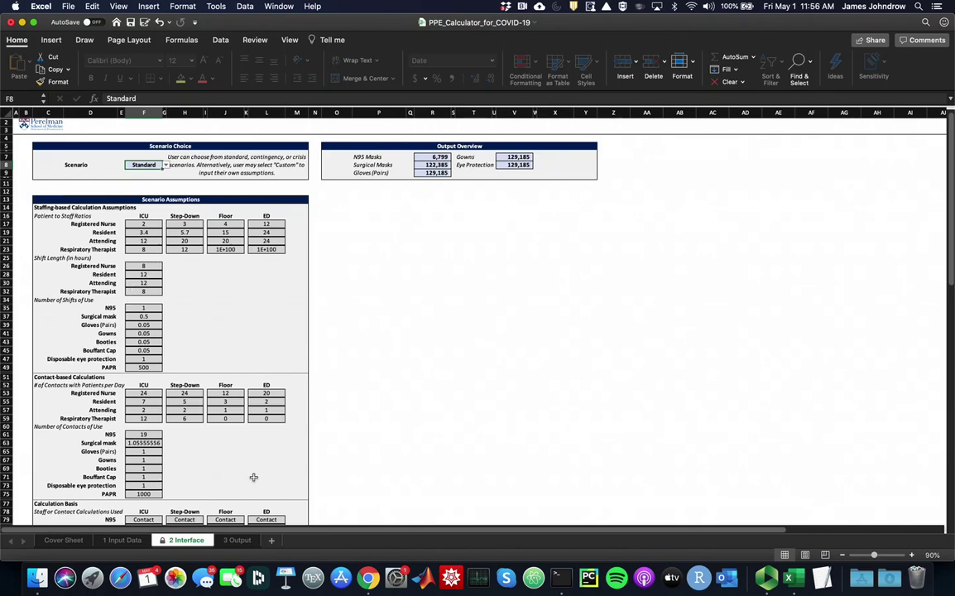
# Step: Set the scenario to Custom and select the ICU Registered Nurse patient-to-staff ratio in the Custom Scenario Assumptions
pyautogui.click(167, 167)
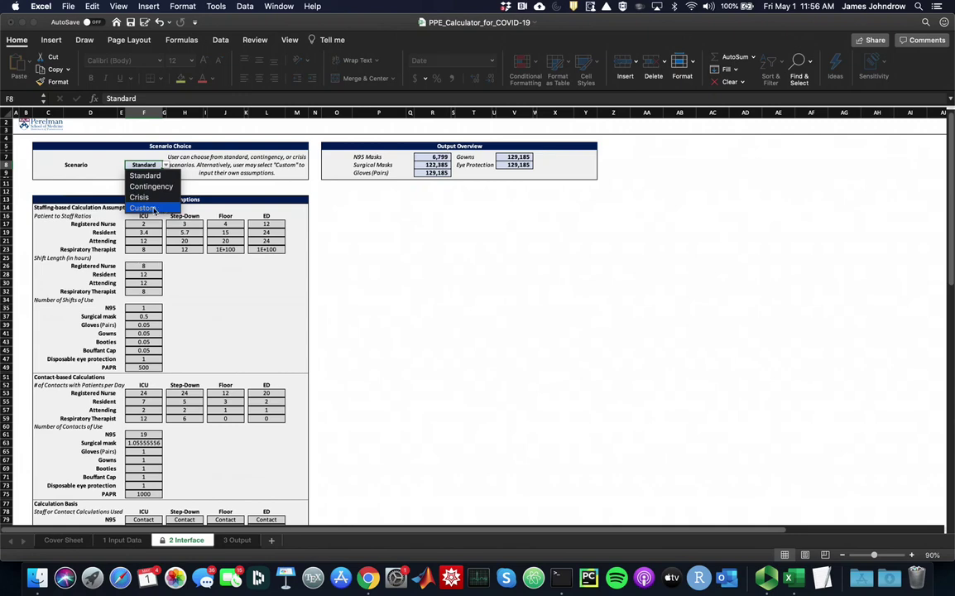
pyautogui.click(153, 210)
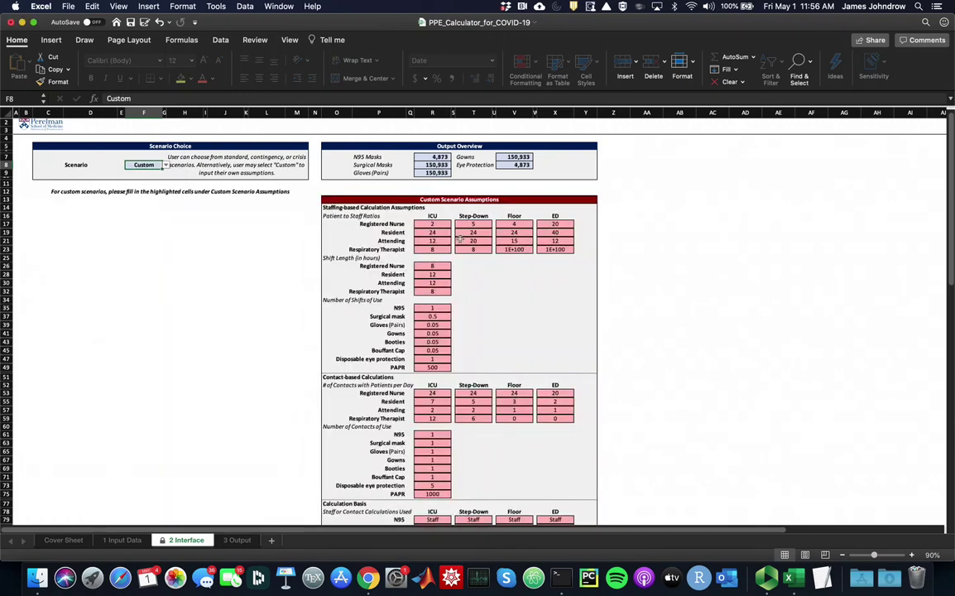
pyautogui.press('Tab')
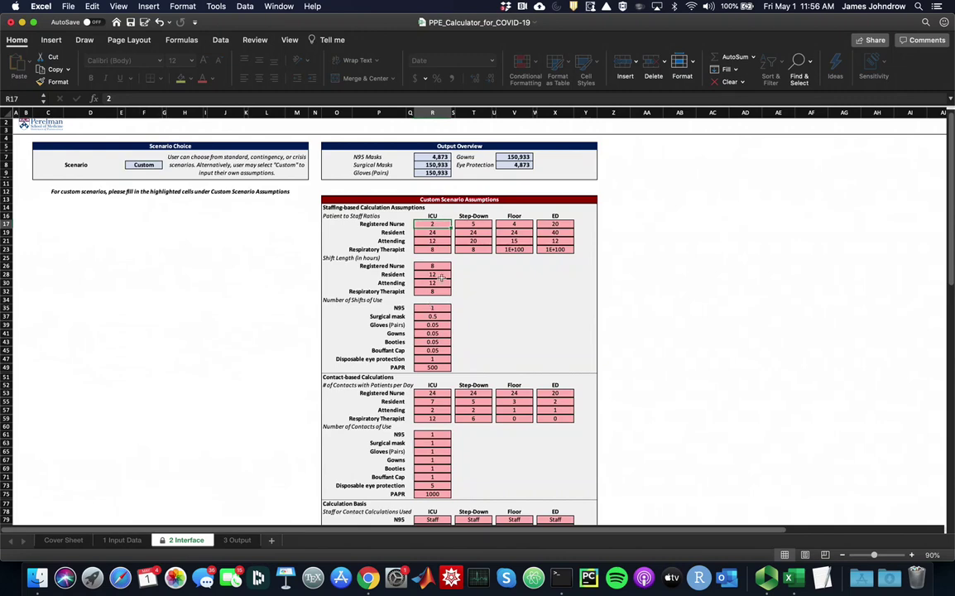